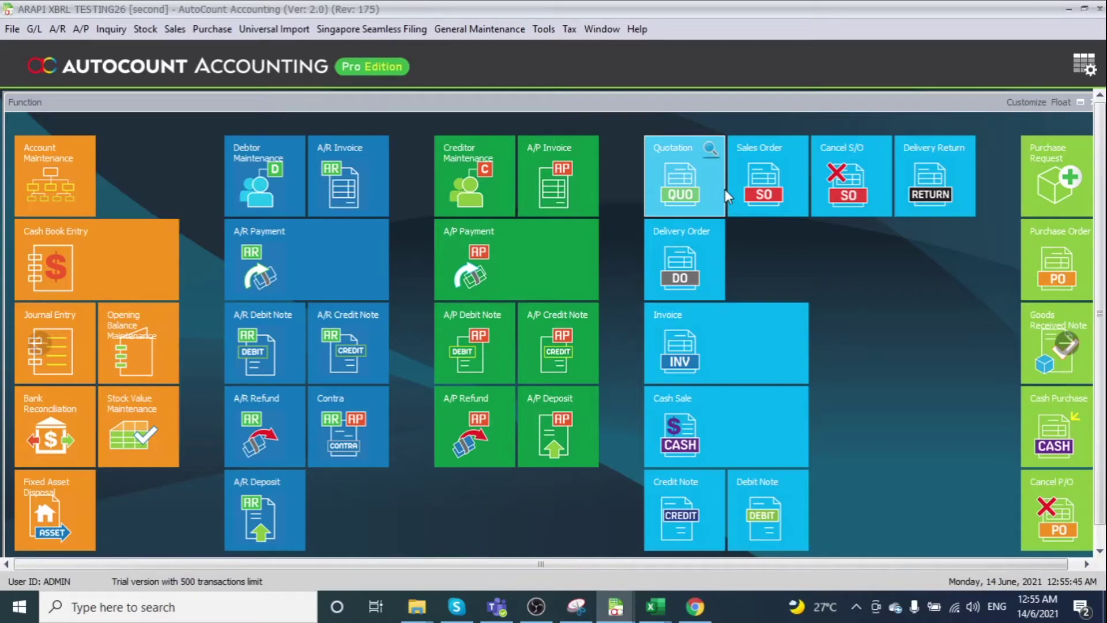
Open the NEW PDE MAP (2021) account mapping from Singapore Seamless Filing for review, then close it
{"action": "left_click", "coordinate": [406, 29]}
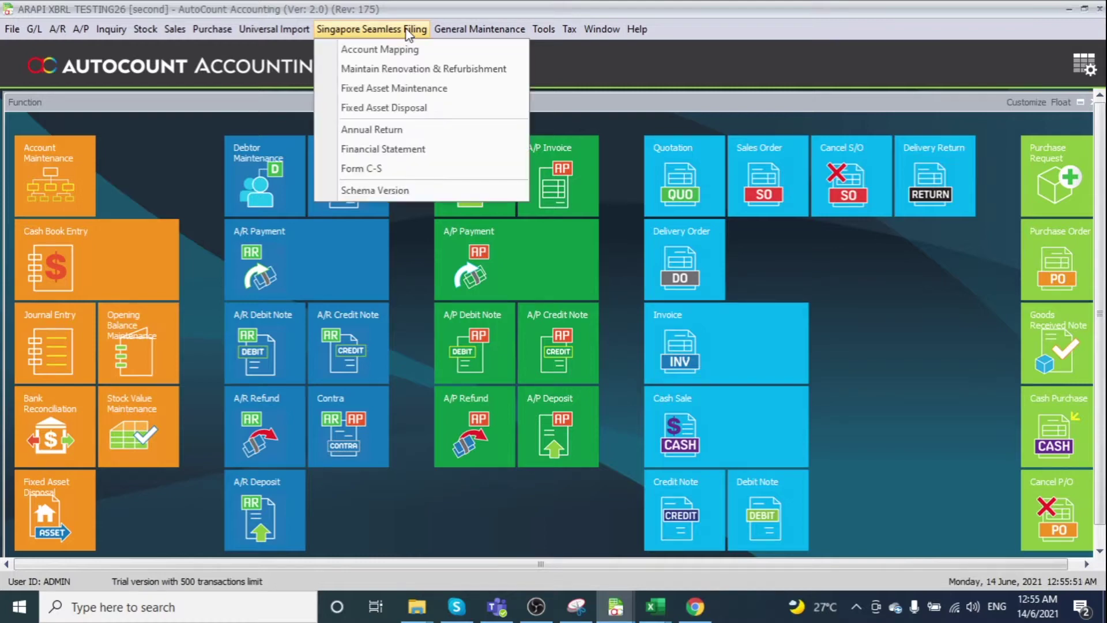
{"action": "left_click", "coordinate": [390, 51]}
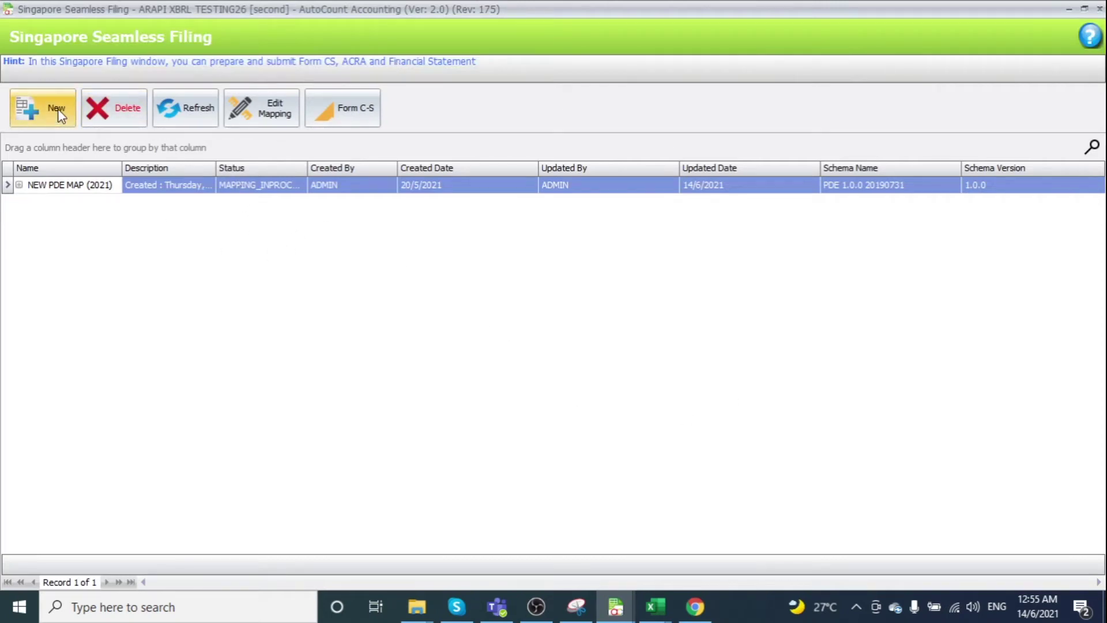
{"action": "left_click", "coordinate": [168, 187]}
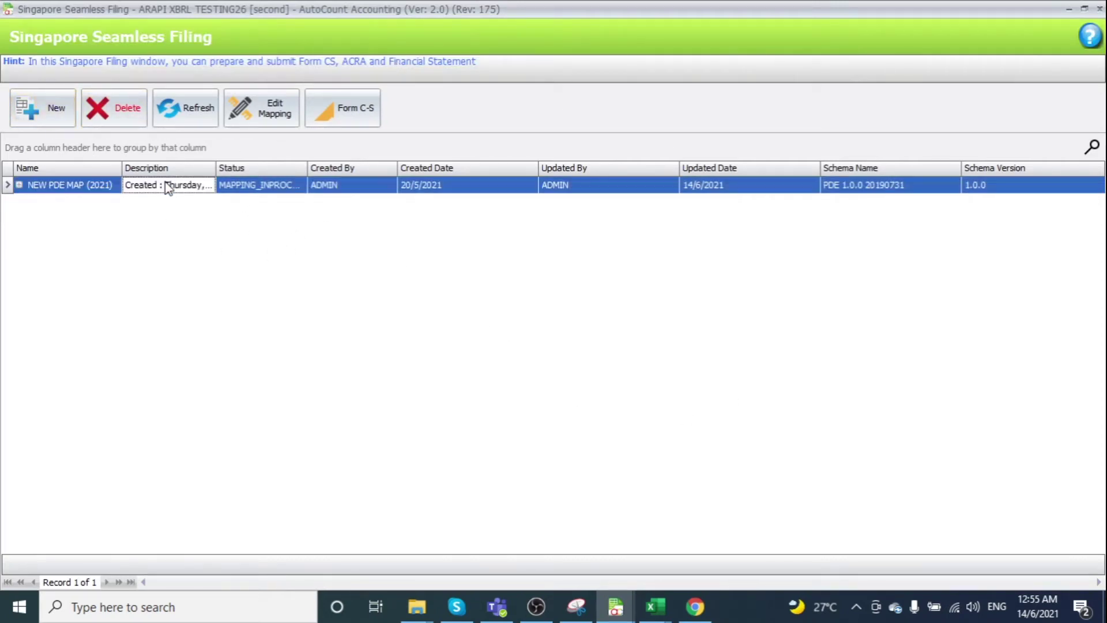
{"action": "double_click", "coordinate": [168, 187]}
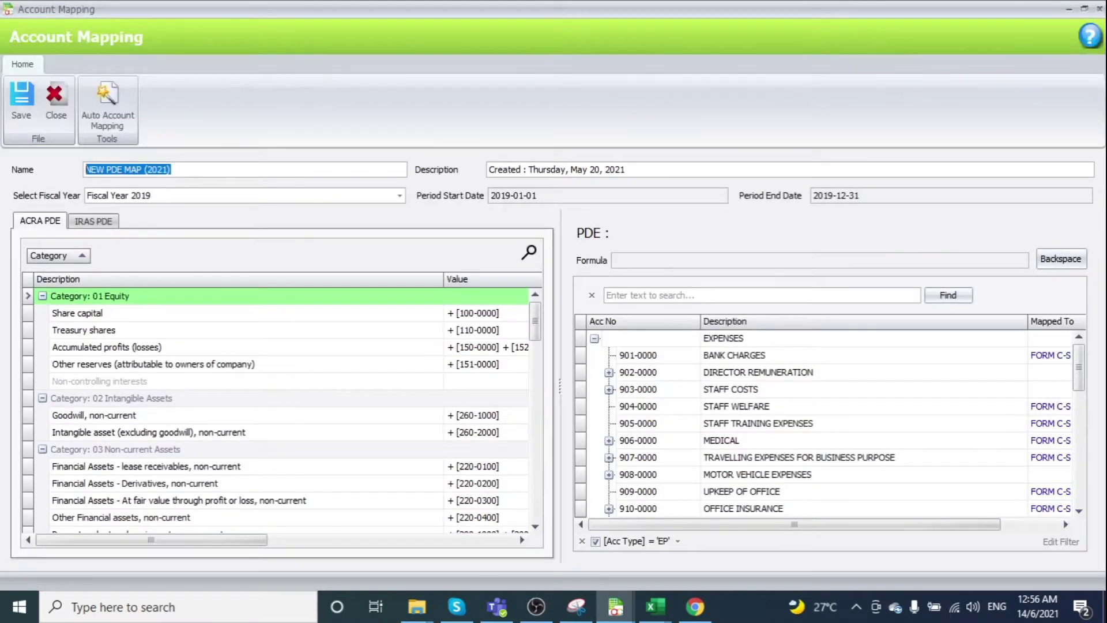
{"action": "key", "text": "Escape"}
{"action": "key", "text": "Escape"}
Look over the three-asset Fixed Asset Maintenance list and bring the Seamless Filing menu back up
{"action": "left_click", "coordinate": [341, 29]}
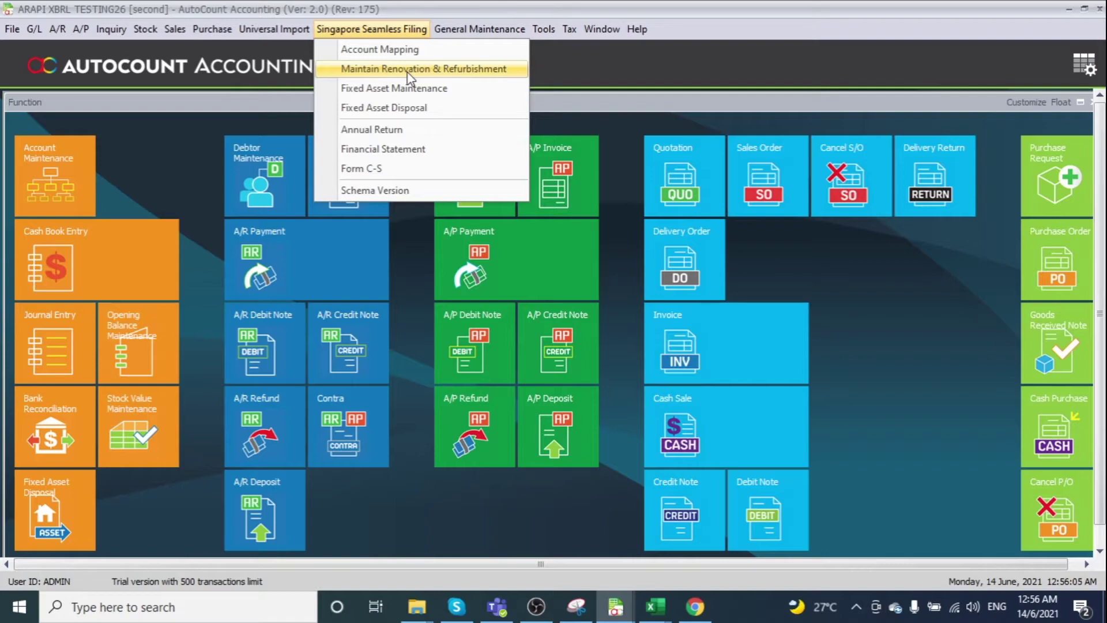
{"action": "left_click", "coordinate": [442, 89]}
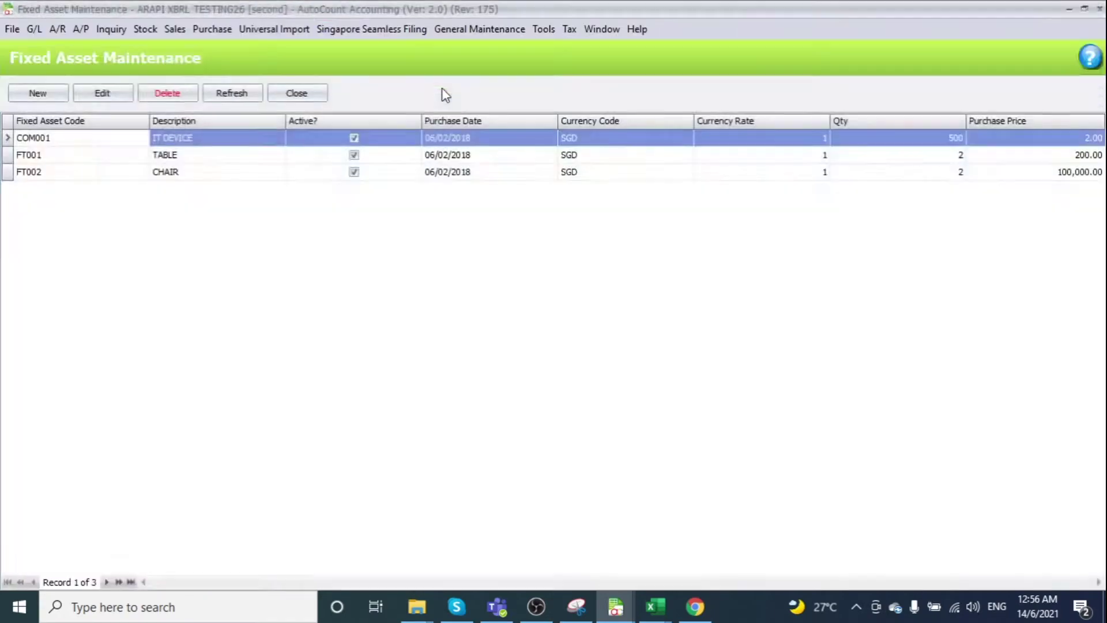
{"action": "key", "text": "Escape"}
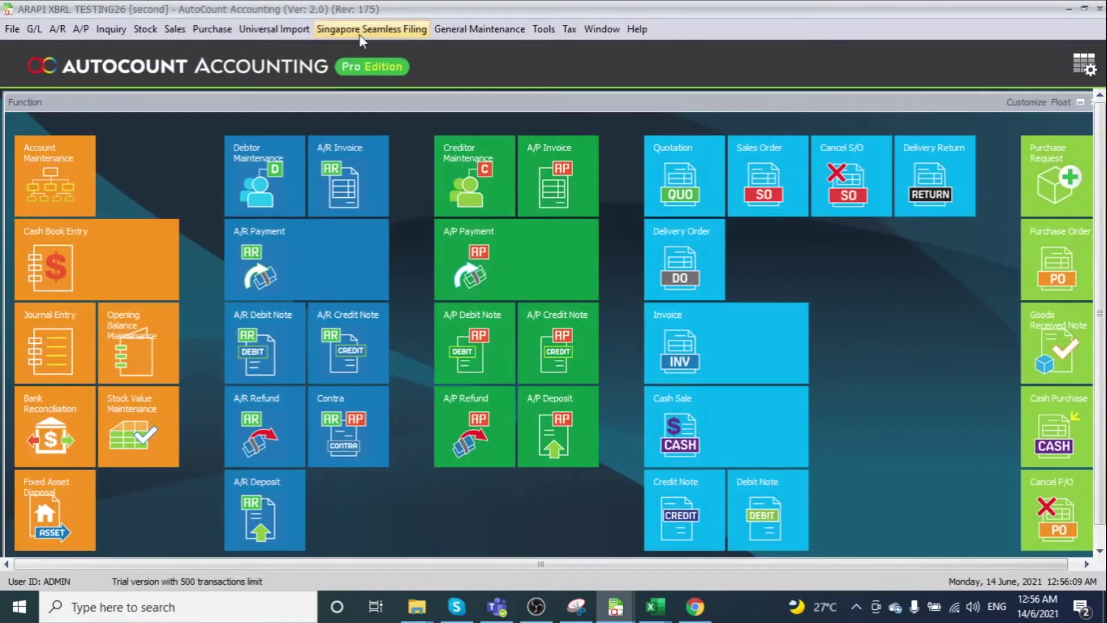
{"action": "left_click", "coordinate": [360, 35]}
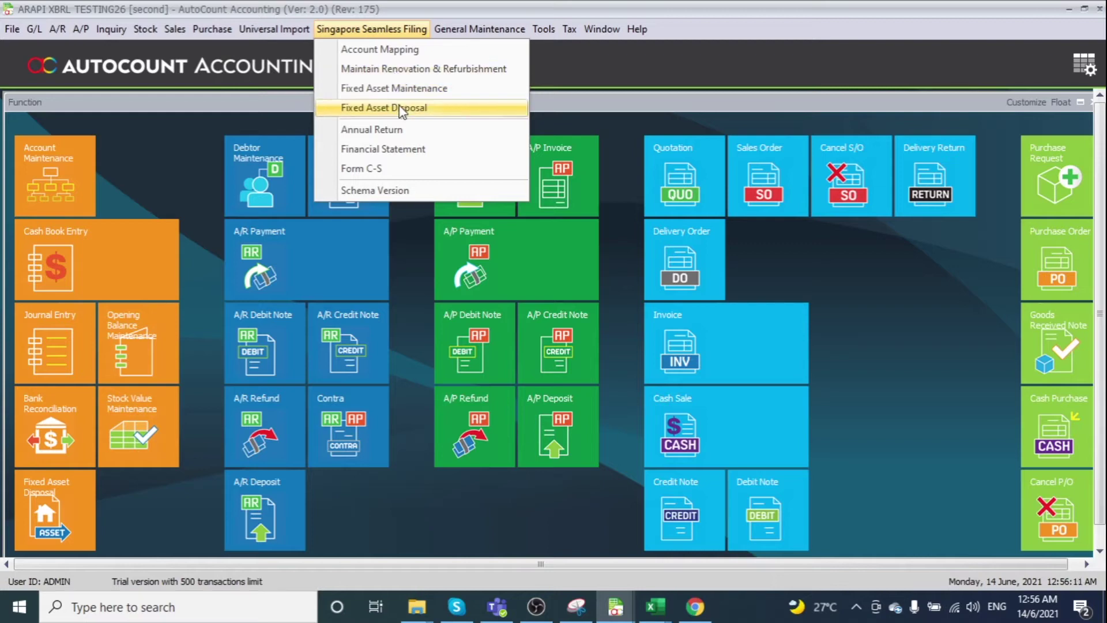
Open Form C-S using the NEW PDE MAP (2021) mapping in a full-screen window
{"action": "left_click", "coordinate": [398, 174]}
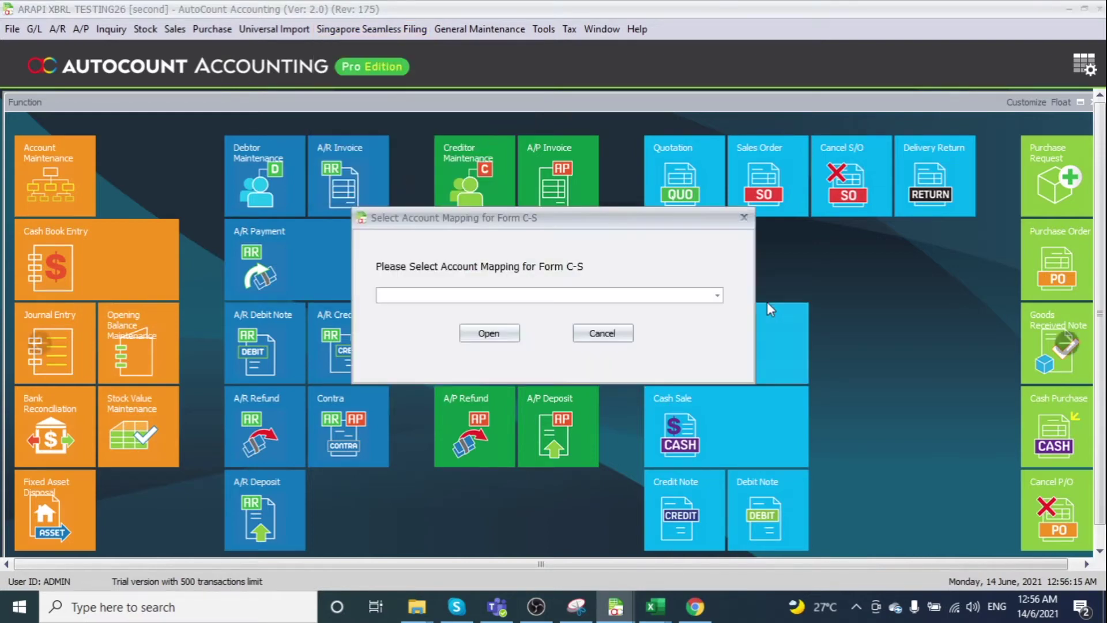
{"action": "left_click", "coordinate": [718, 295]}
{"action": "left_click", "coordinate": [633, 329]}
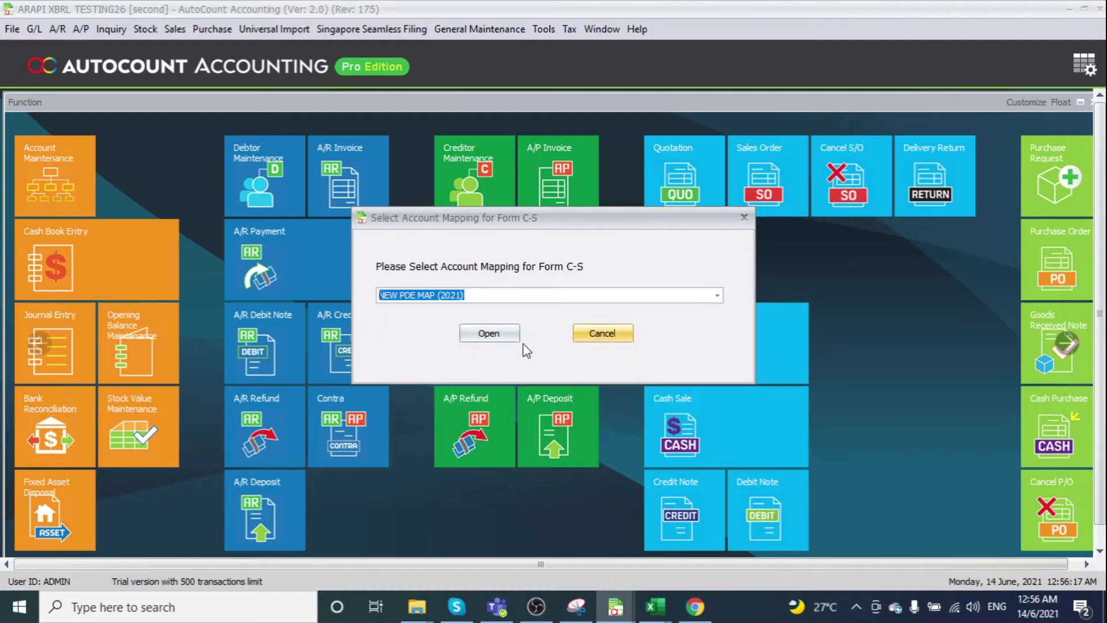
{"action": "left_click", "coordinate": [491, 334]}
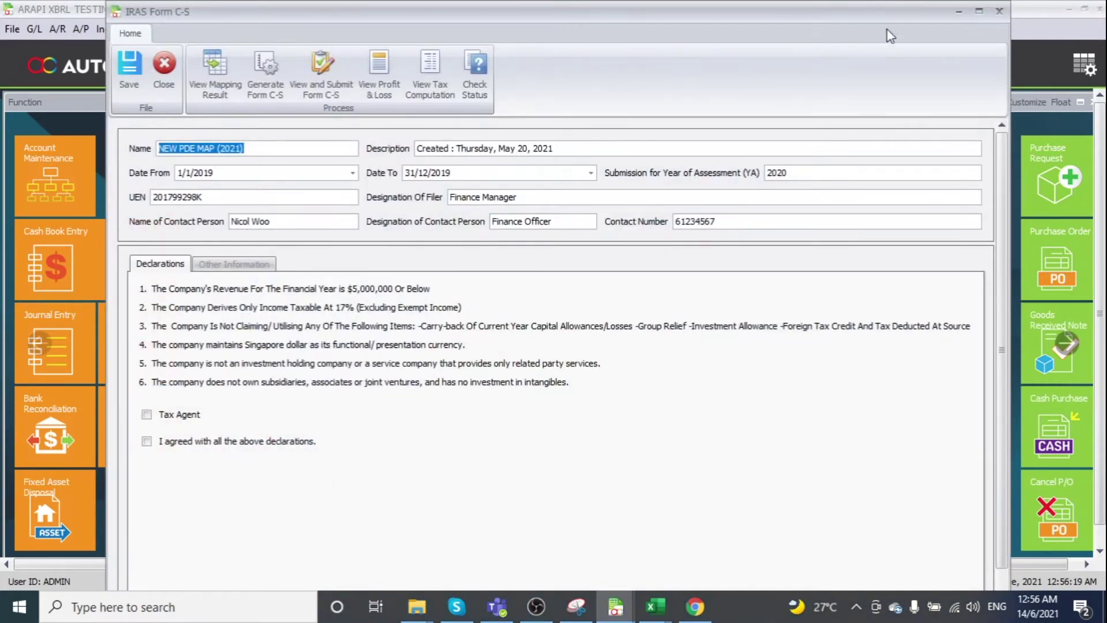
{"action": "left_click", "coordinate": [979, 11]}
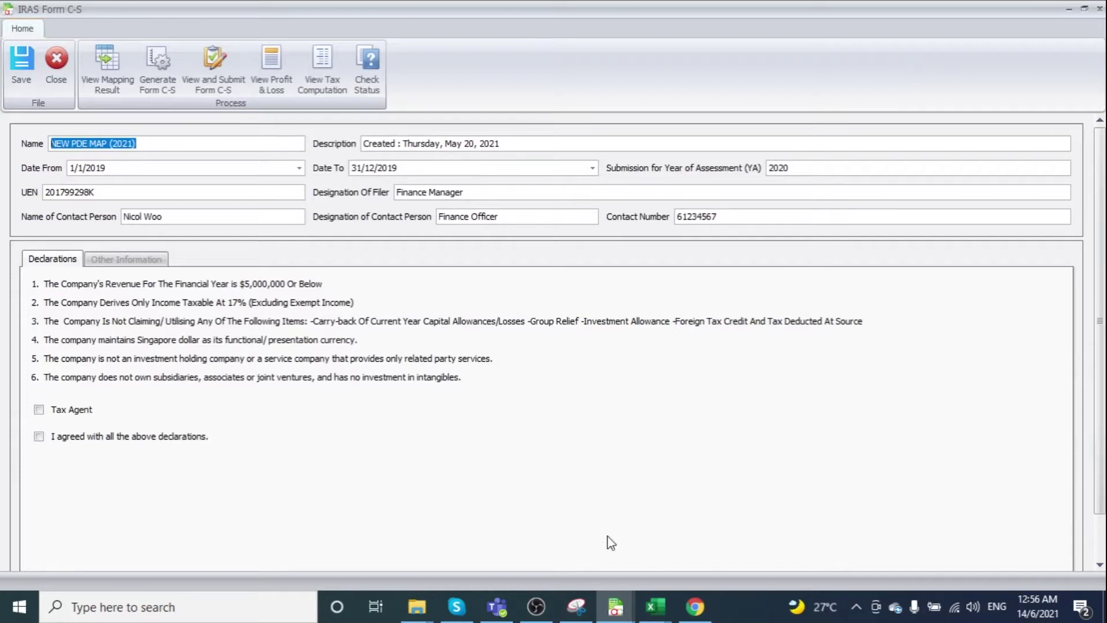
Check the form name, 2019 start and end years and UEN, then agree to all declarations
{"action": "left_click", "coordinate": [165, 145]}
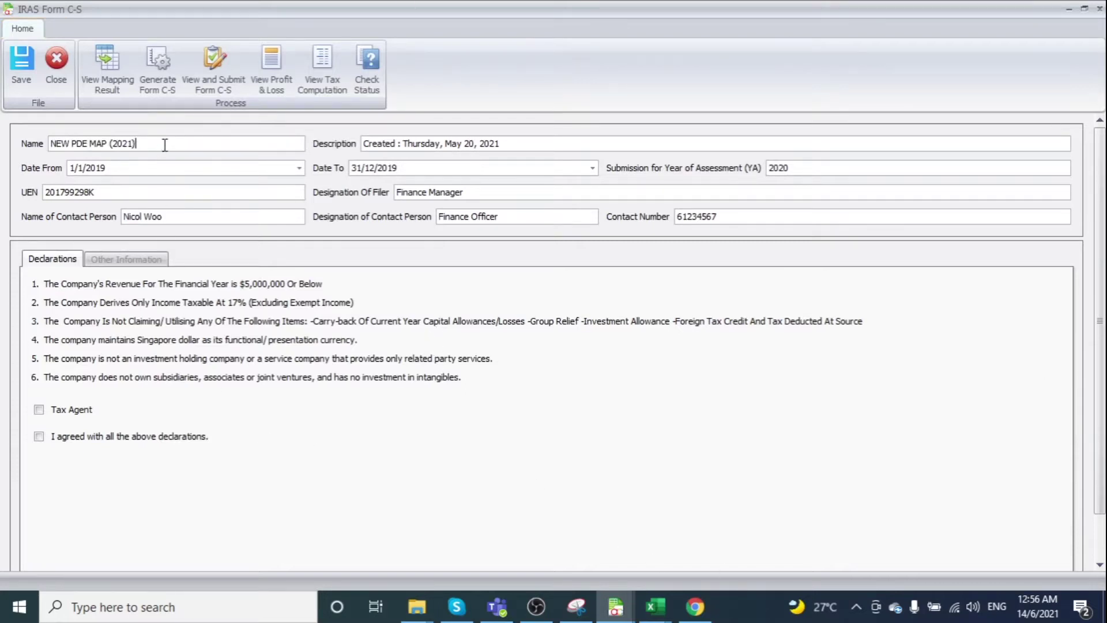
{"action": "double_click", "coordinate": [216, 168]}
{"action": "left_click", "coordinate": [647, 195]}
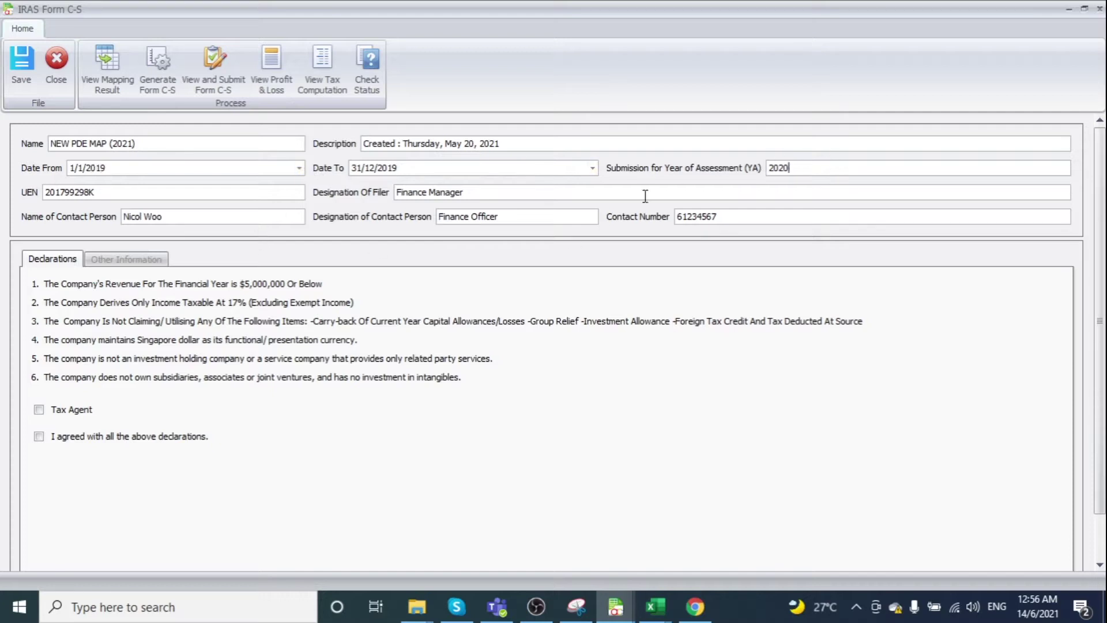
{"action": "double_click", "coordinate": [506, 168]}
{"action": "left_click", "coordinate": [243, 195]}
{"action": "left_click", "coordinate": [39, 437]}
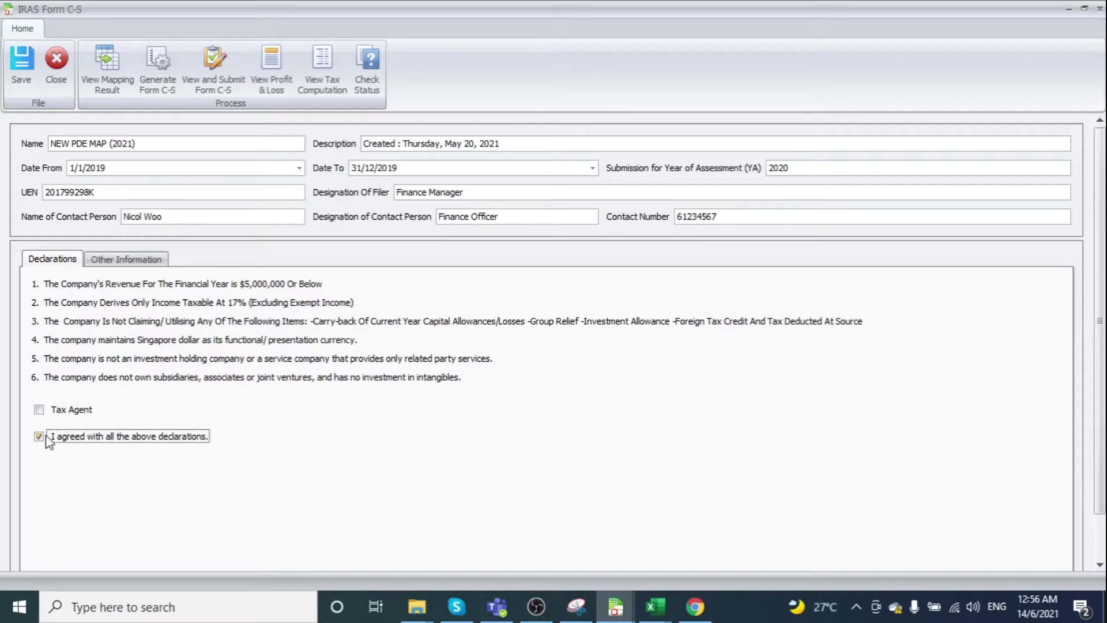
{"action": "left_click", "coordinate": [124, 261]}
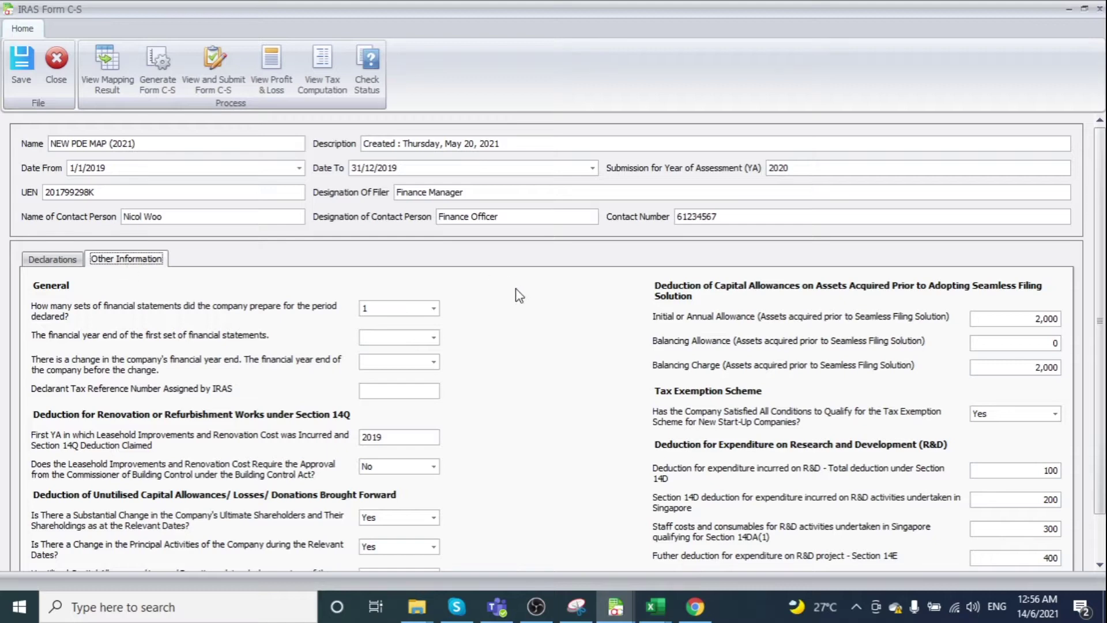
{"action": "scroll", "coordinate": [596, 360], "scroll_direction": "down", "scroll_amount": 1}
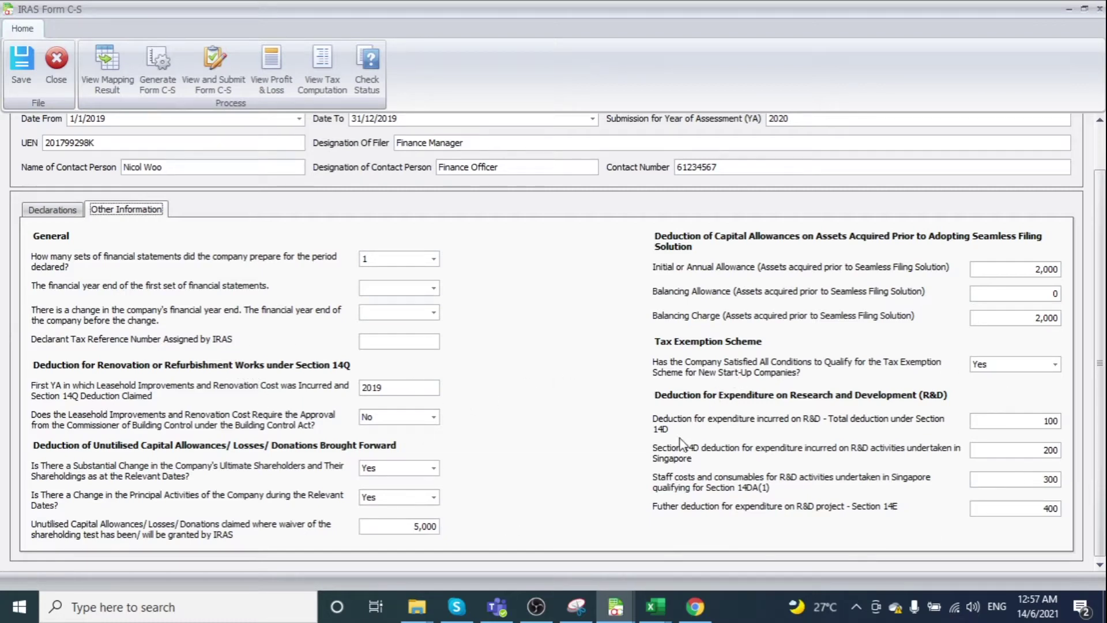
{"action": "left_click", "coordinate": [71, 212]}
{"action": "scroll", "coordinate": [329, 358], "scroll_direction": "up", "scroll_amount": 1}
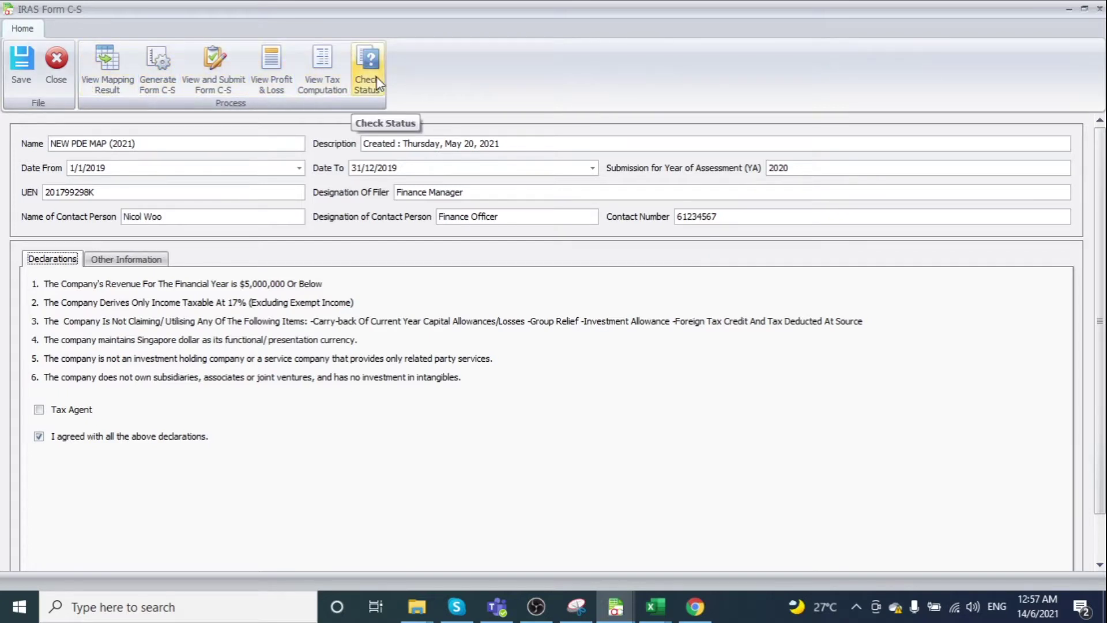
Scroll through the Mapping and Accounts result grid, close it, and generate the Form C-S
{"action": "left_click", "coordinate": [104, 70]}
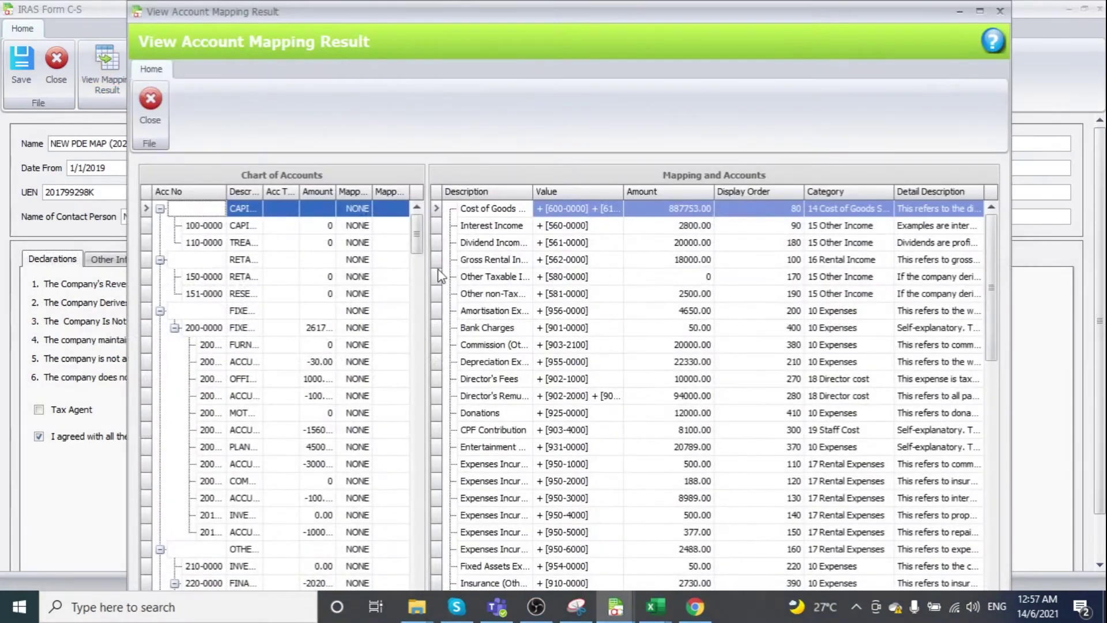
{"action": "scroll", "coordinate": [485, 311], "scroll_direction": "down", "scroll_amount": 13}
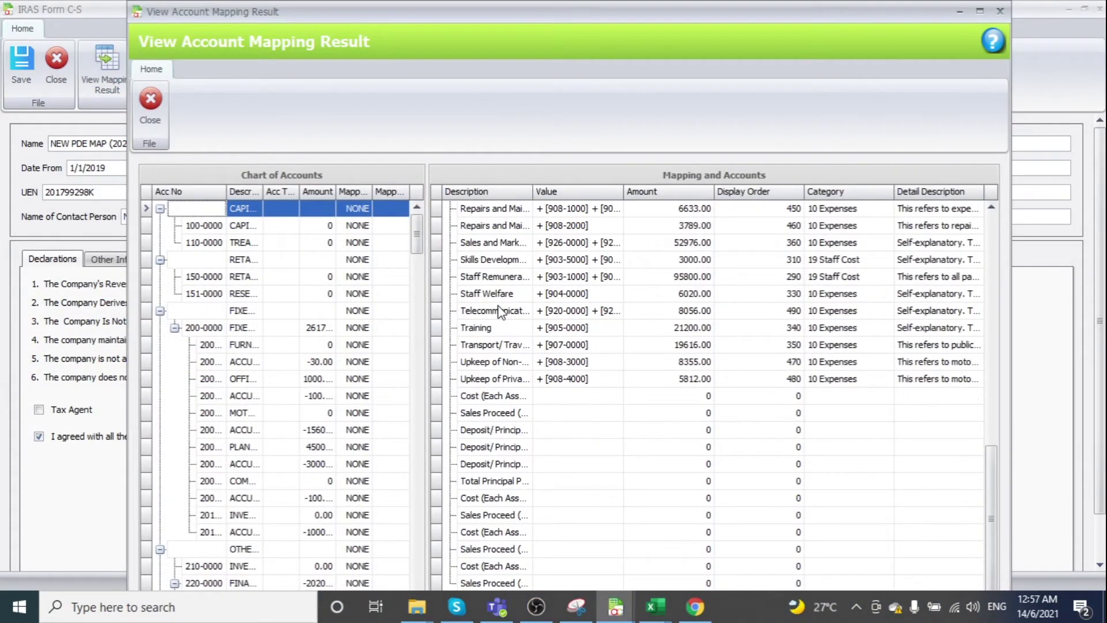
{"action": "scroll", "coordinate": [569, 330], "scroll_direction": "up", "scroll_amount": 8}
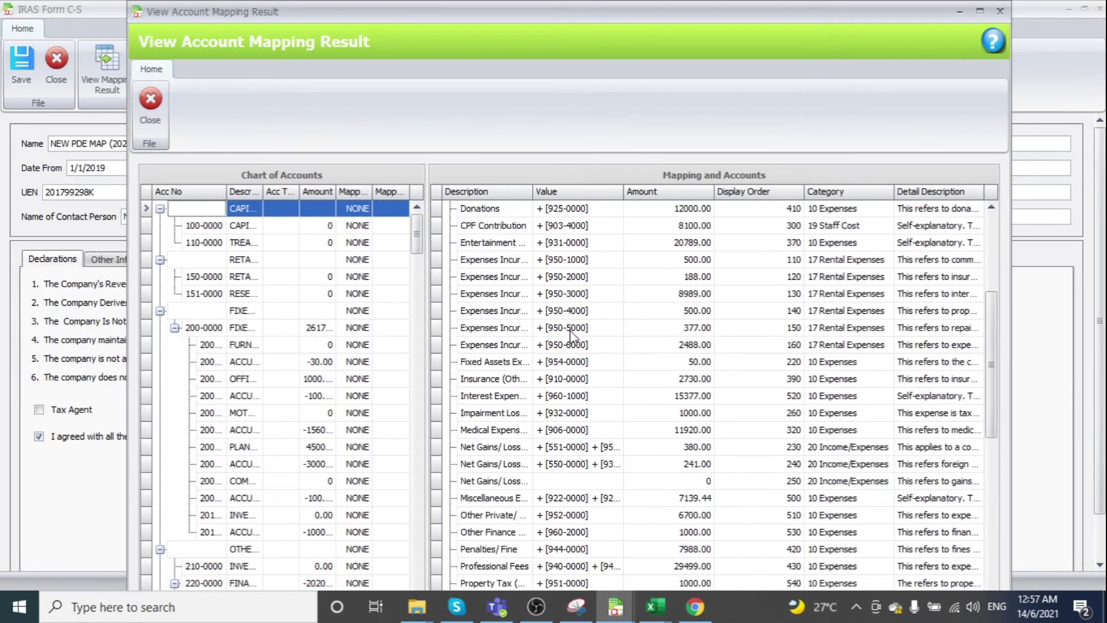
{"action": "scroll", "coordinate": [569, 330], "scroll_direction": "up", "scroll_amount": 4}
{"action": "left_click", "coordinate": [1001, 12]}
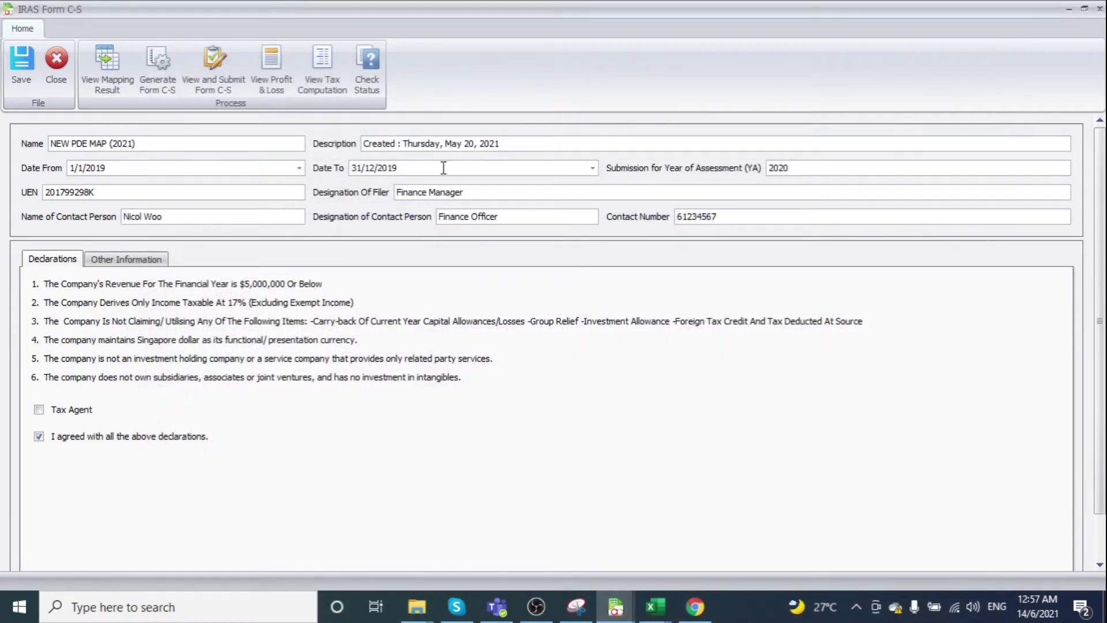
{"action": "left_click", "coordinate": [162, 85]}
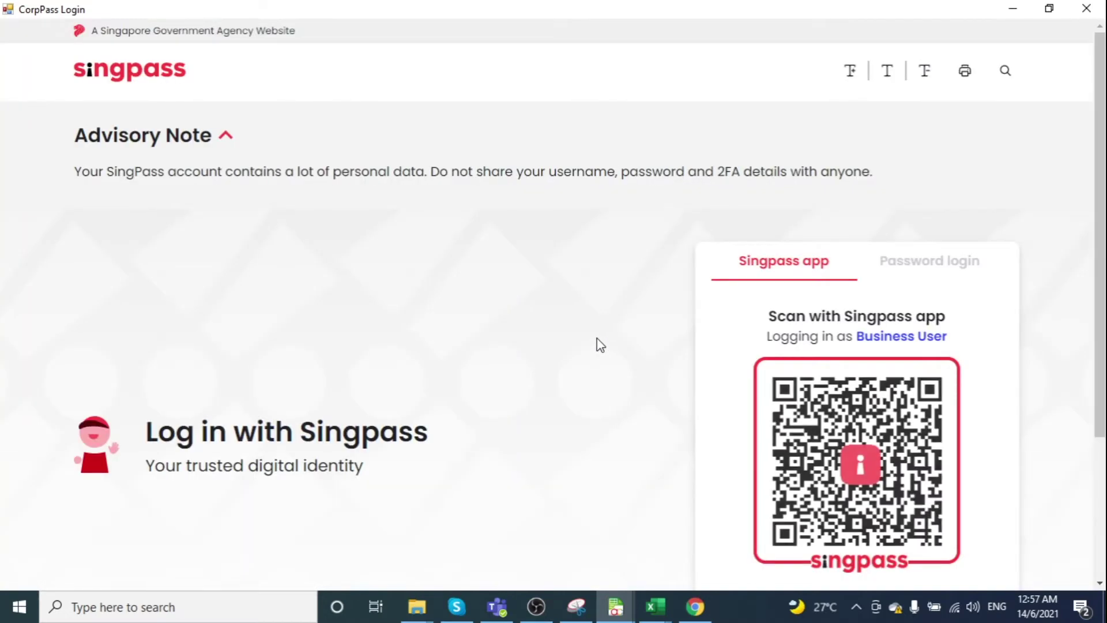
Log in to CorpPass with the Singpass ID and password, choose IPARA XBRL TESTING00, and allow IRAS access
{"action": "left_click", "coordinate": [938, 266]}
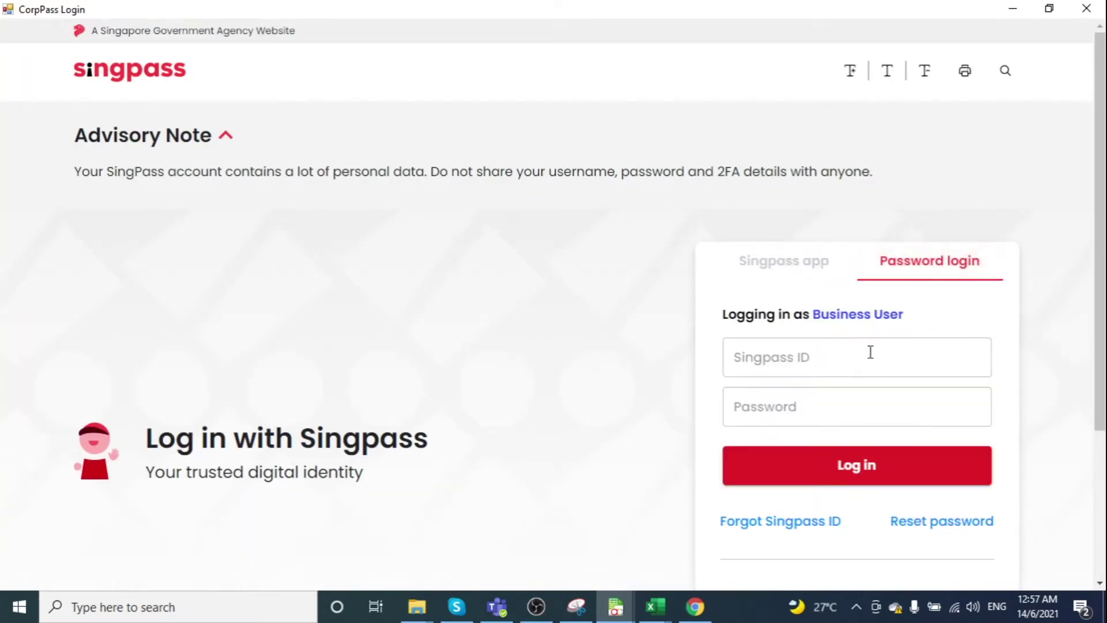
{"action": "left_click", "coordinate": [869, 350]}
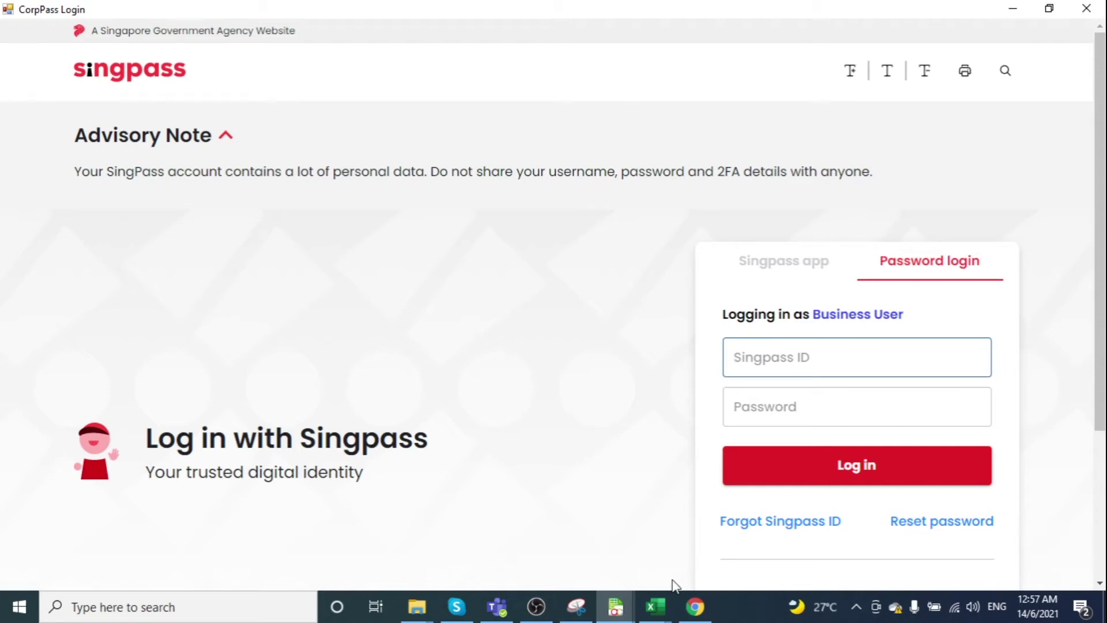
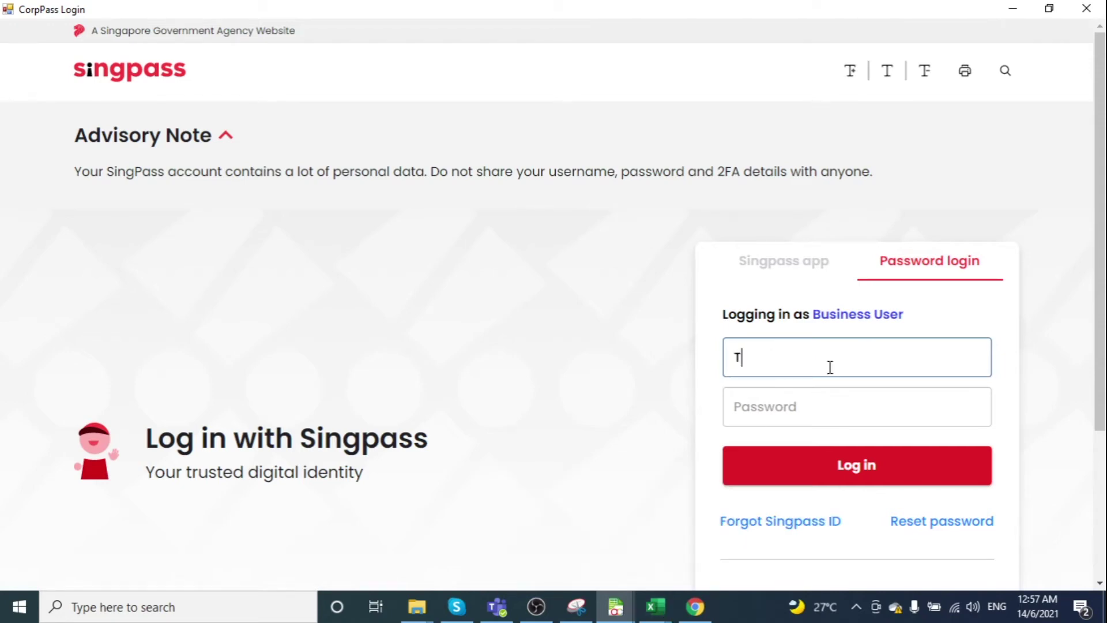
{"action": "left_click", "coordinate": [846, 413]}
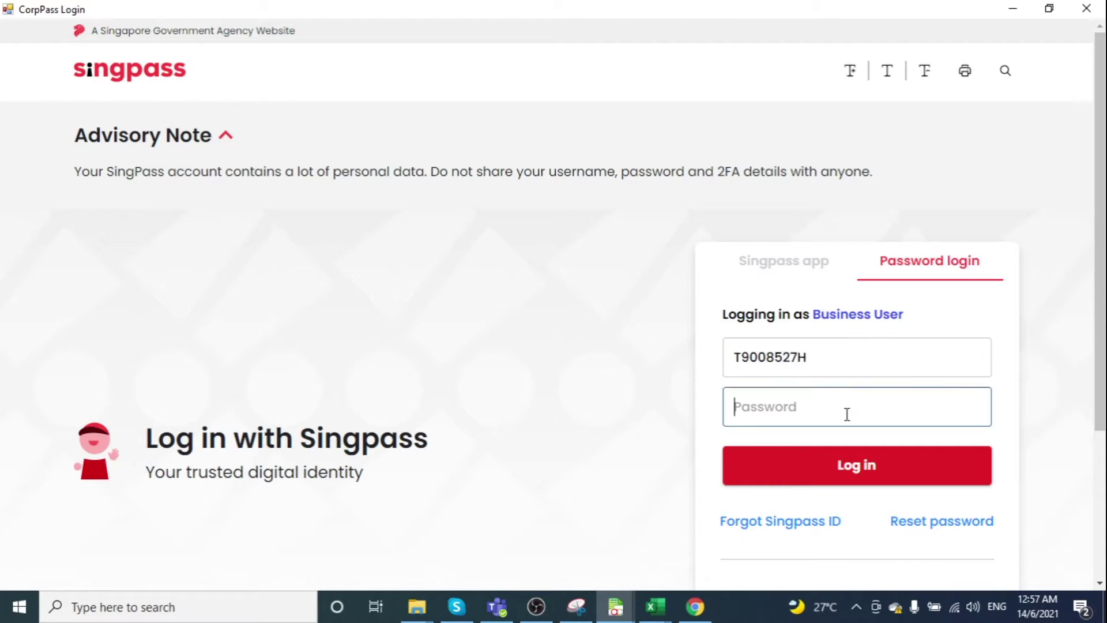
{"action": "type", "text": "••••••••"}
{"action": "left_click", "coordinate": [877, 459]}
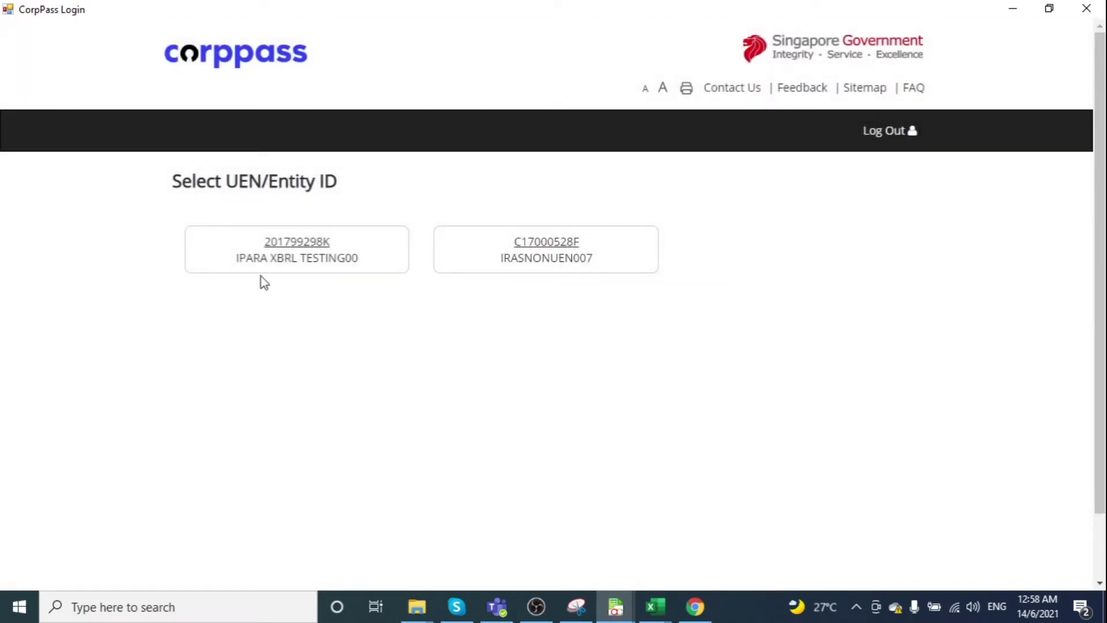
{"action": "left_click", "coordinate": [284, 247]}
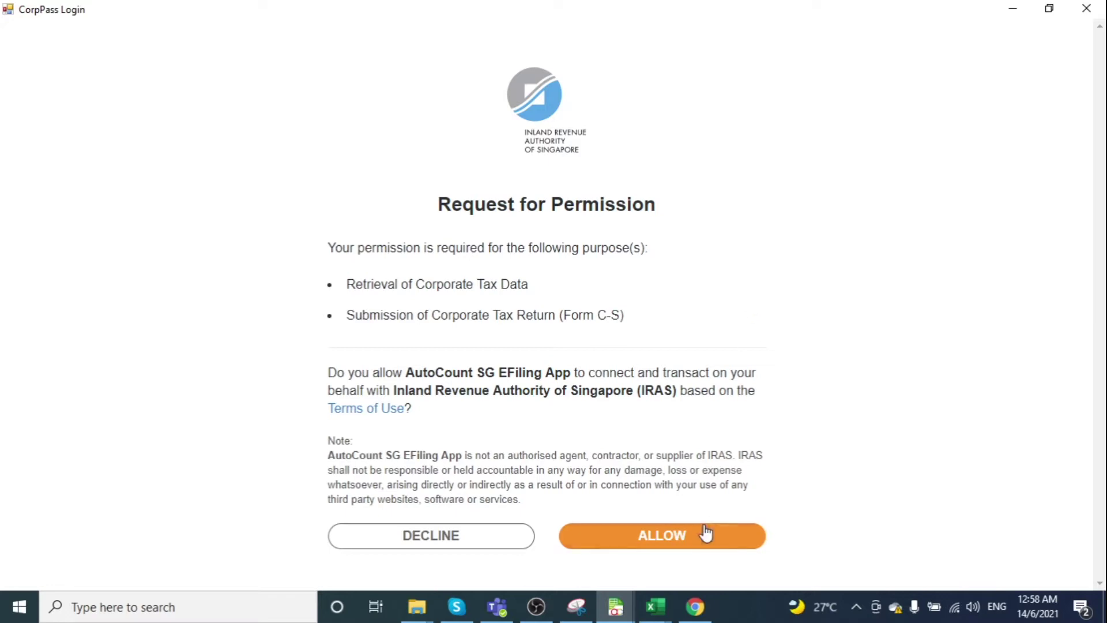
{"action": "left_click", "coordinate": [703, 538]}
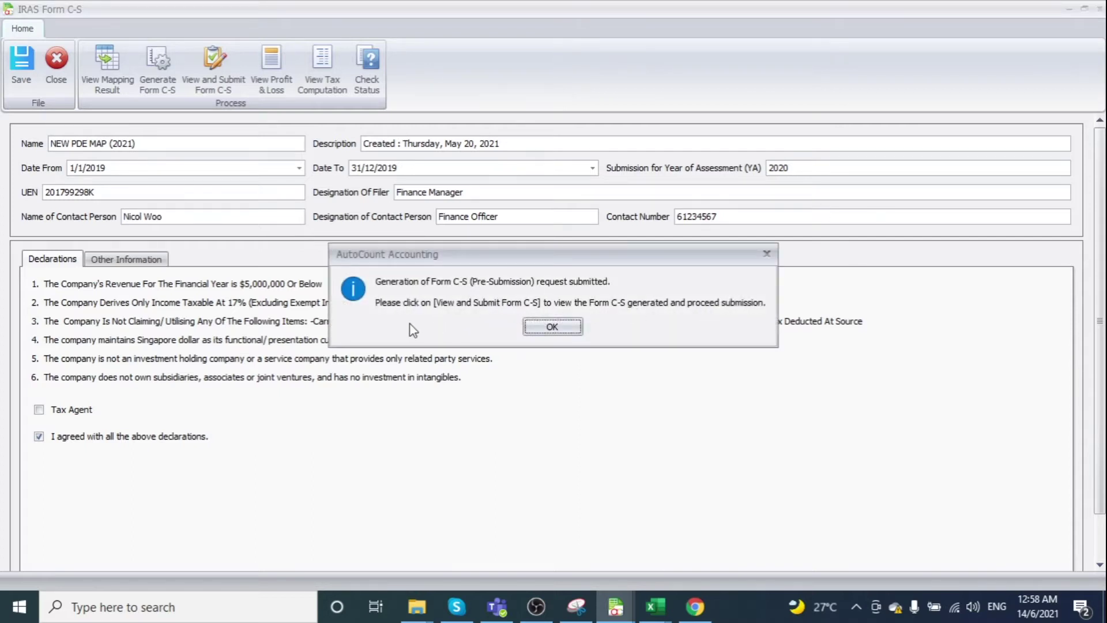
Acknowledge the 'Generation of Form C-S (Pre-Submission) request submitted' message with OK
{"action": "left_click", "coordinate": [562, 327]}
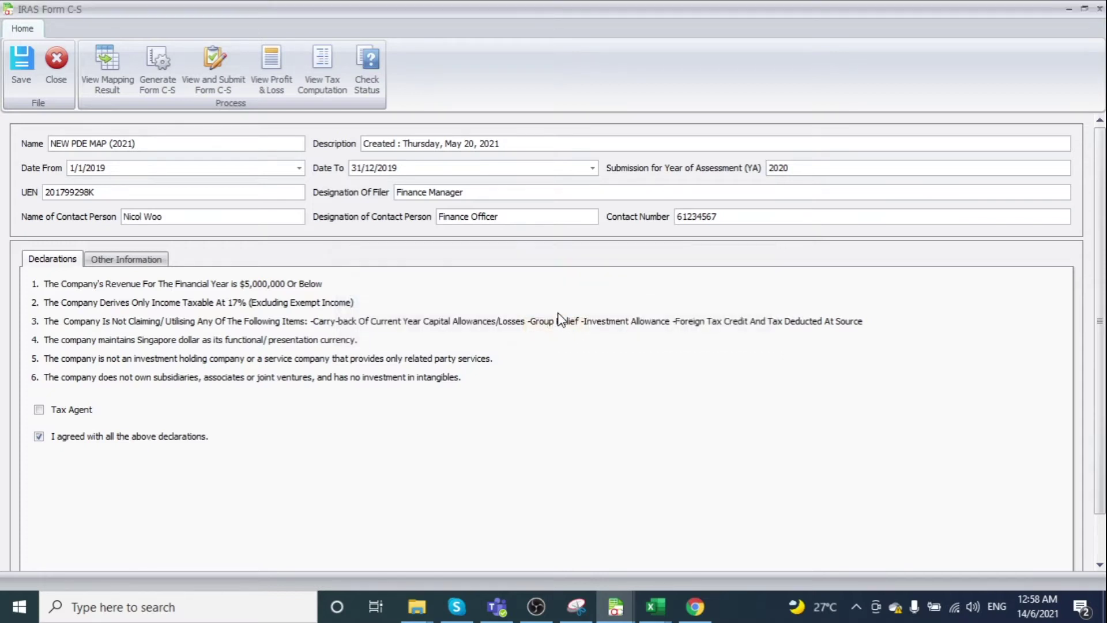
Open the Form C-S draft full-screen, tick the full-and-true-account declaration, and view Part A
{"action": "left_click", "coordinate": [214, 88]}
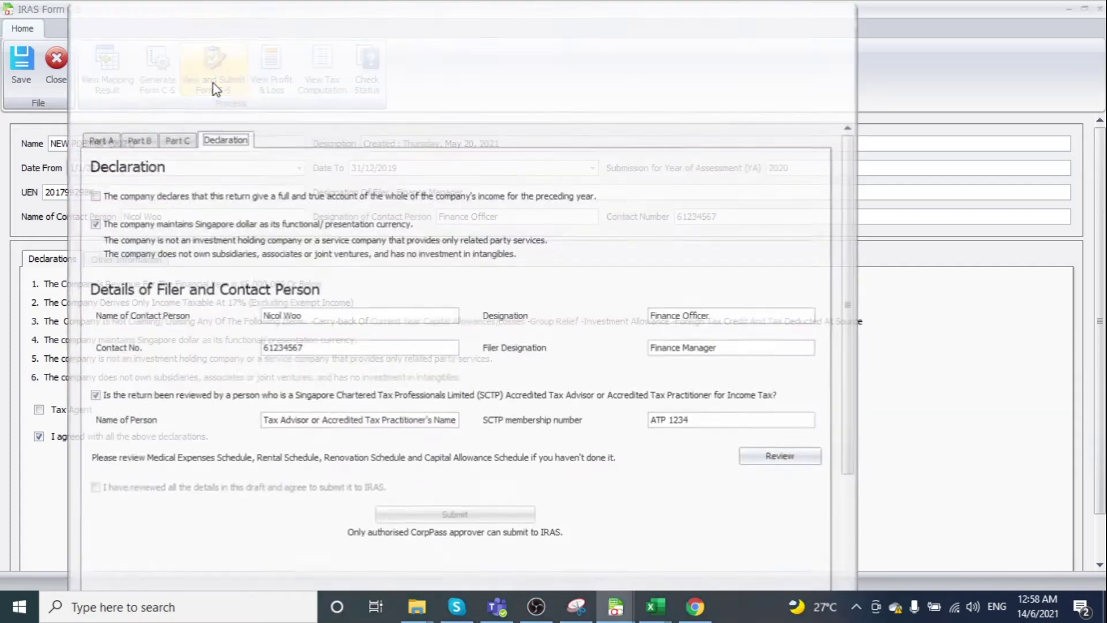
{"action": "left_click", "coordinate": [830, 10]}
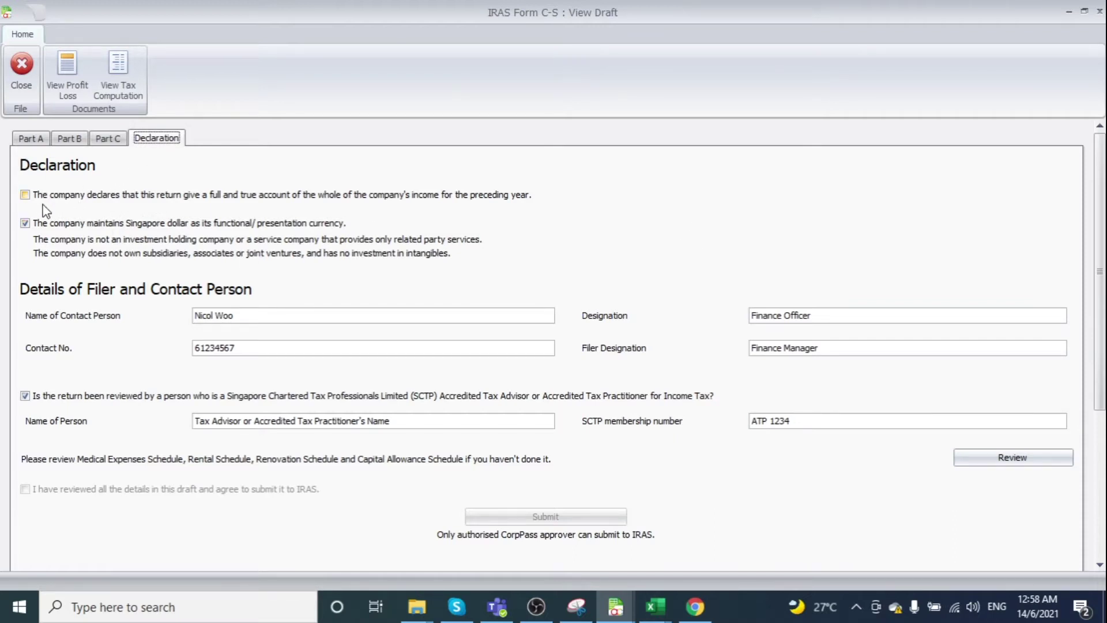
{"action": "left_click", "coordinate": [25, 195]}
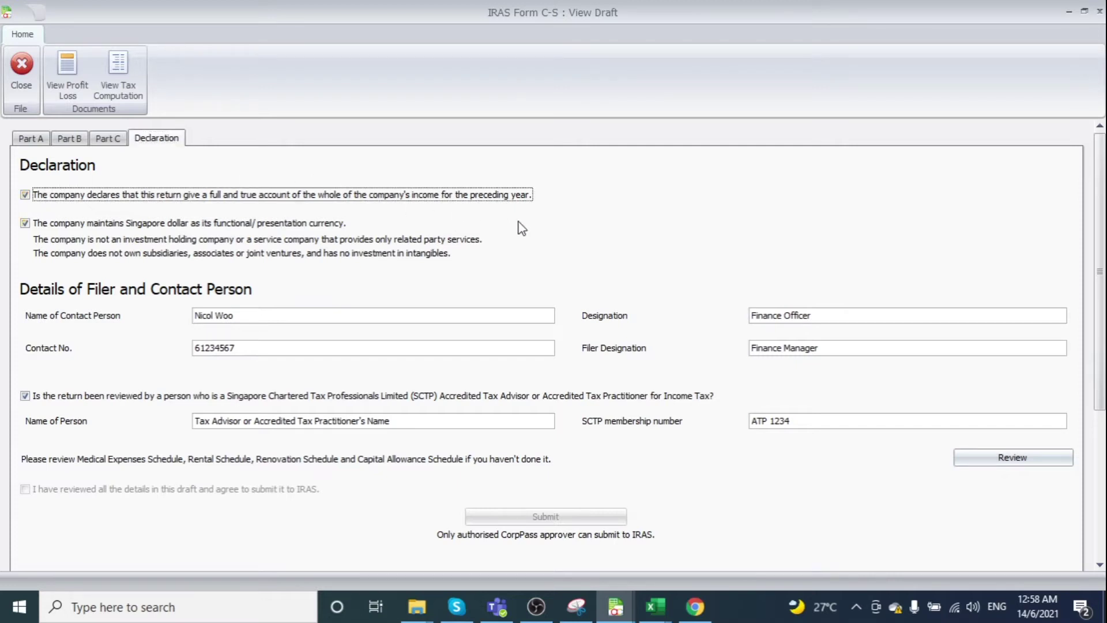
{"action": "left_click", "coordinate": [28, 139]}
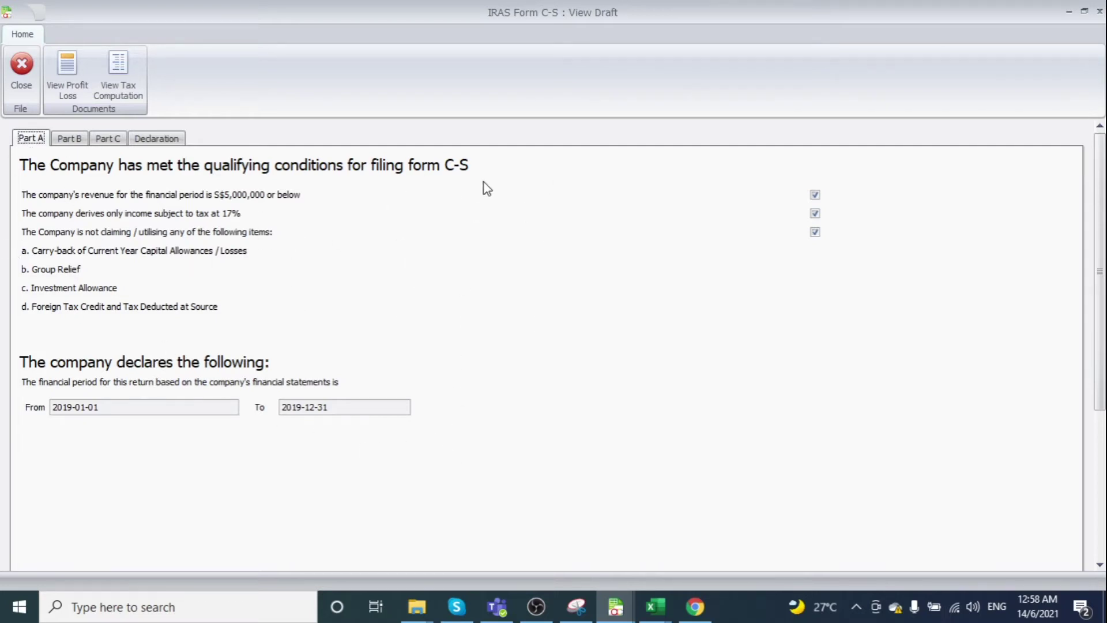
Review Part B tax adjustments, including the row 7 further deductions, and recalculate the totals
{"action": "left_click", "coordinate": [69, 138]}
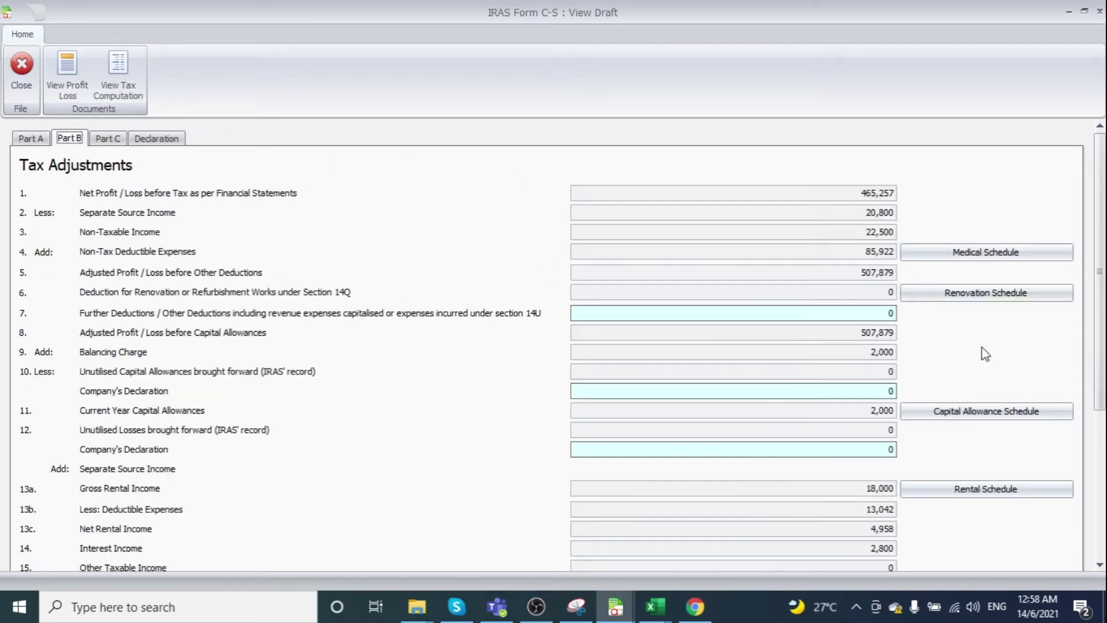
{"action": "scroll", "coordinate": [980, 353], "scroll_direction": "down", "scroll_amount": 3}
{"action": "left_click", "coordinate": [835, 218]}
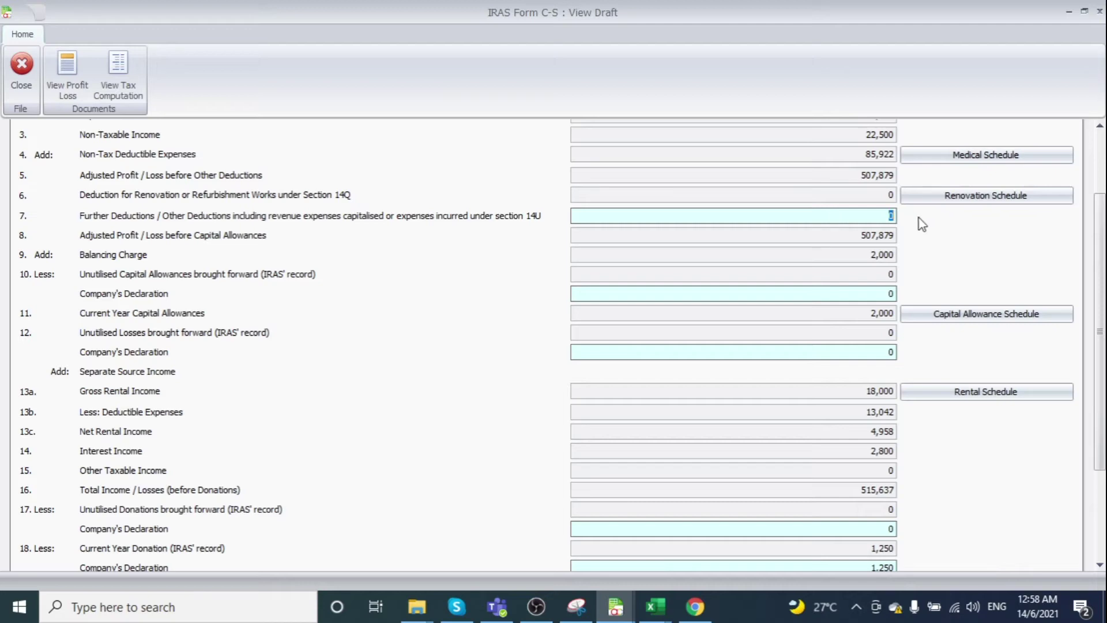
{"action": "scroll", "coordinate": [953, 249], "scroll_direction": "up", "scroll_amount": 3}
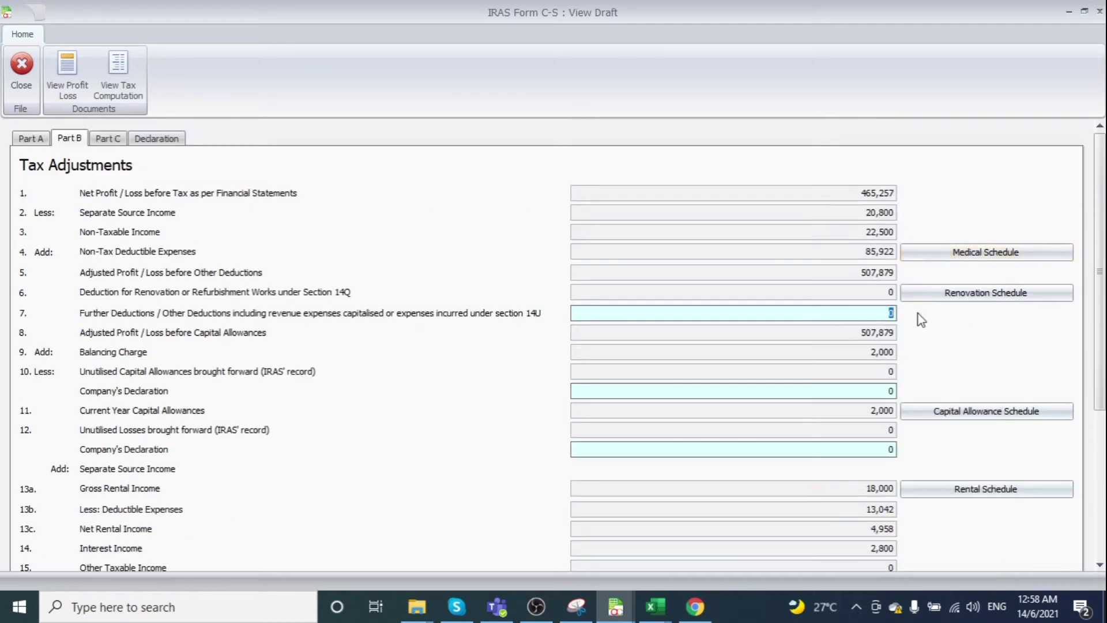
{"action": "scroll", "coordinate": [956, 321], "scroll_direction": "down", "scroll_amount": 5}
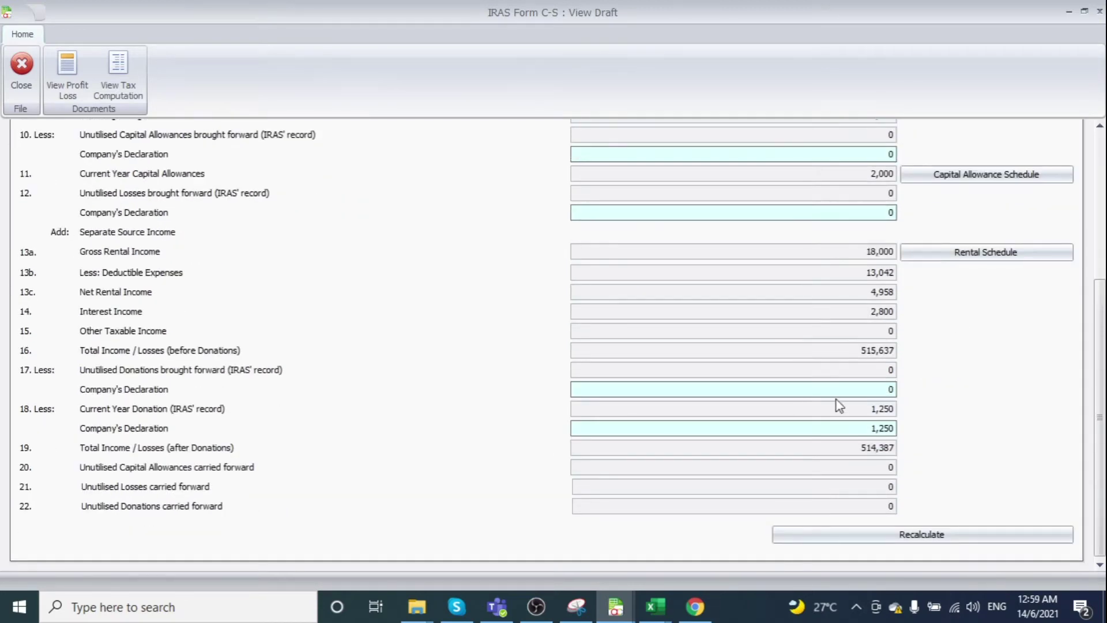
{"action": "left_click", "coordinate": [946, 533]}
{"action": "scroll", "coordinate": [894, 400], "scroll_direction": "up", "scroll_amount": 5}
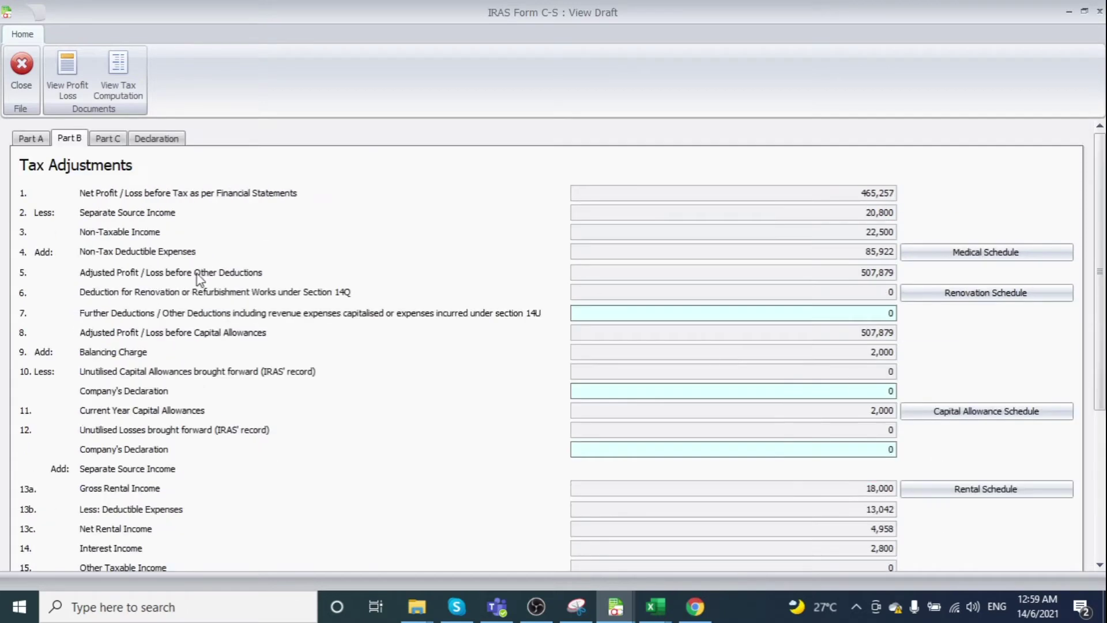
Scroll through the Part C financial statement information, then head back toward the declaration
{"action": "left_click", "coordinate": [117, 141]}
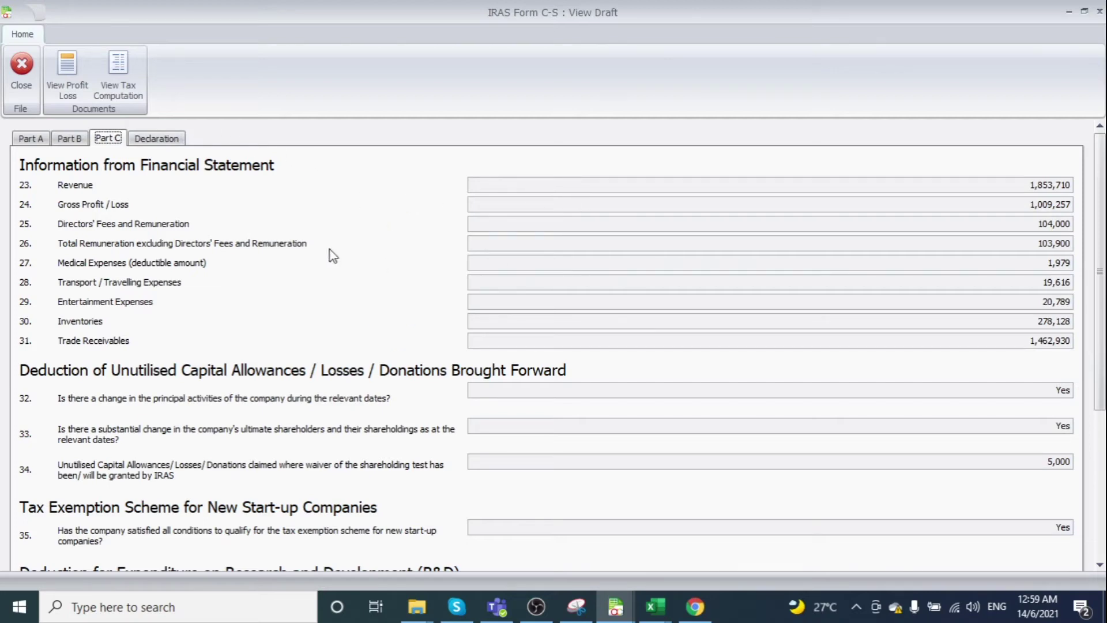
{"action": "scroll", "coordinate": [332, 234], "scroll_direction": "down", "scroll_amount": 3}
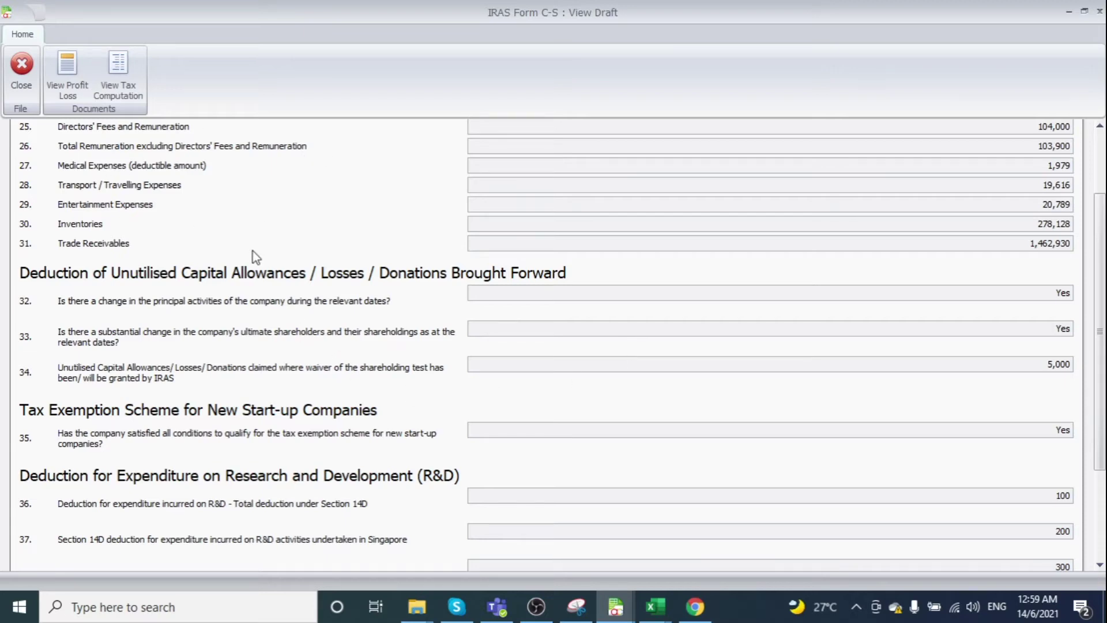
{"action": "scroll", "coordinate": [939, 346], "scroll_direction": "down", "scroll_amount": 4}
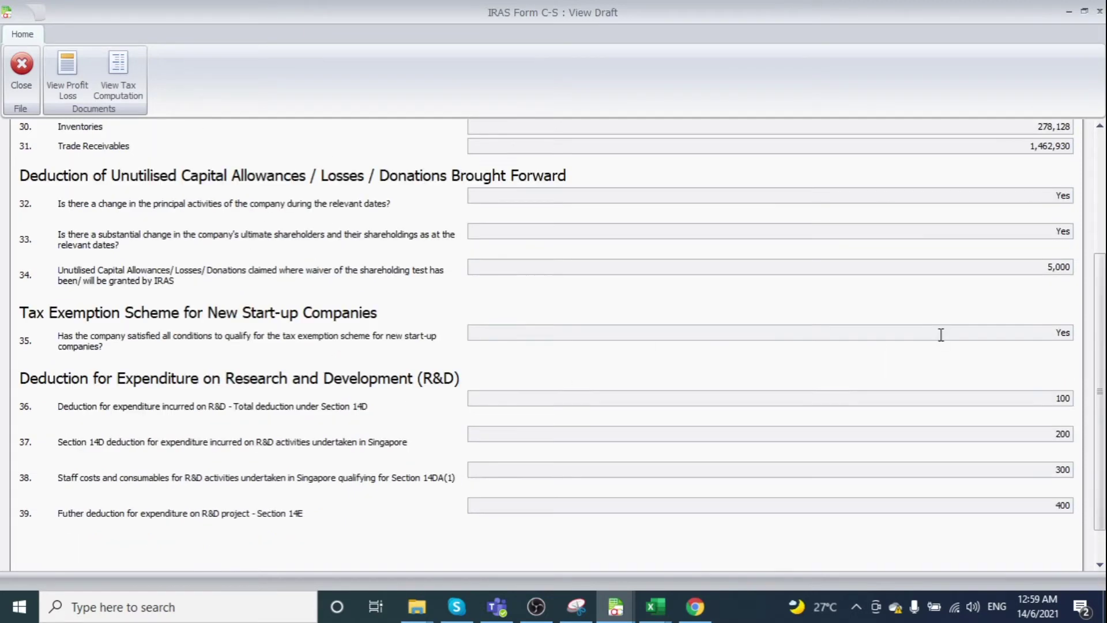
{"action": "scroll", "coordinate": [929, 335], "scroll_direction": "up", "scroll_amount": 6}
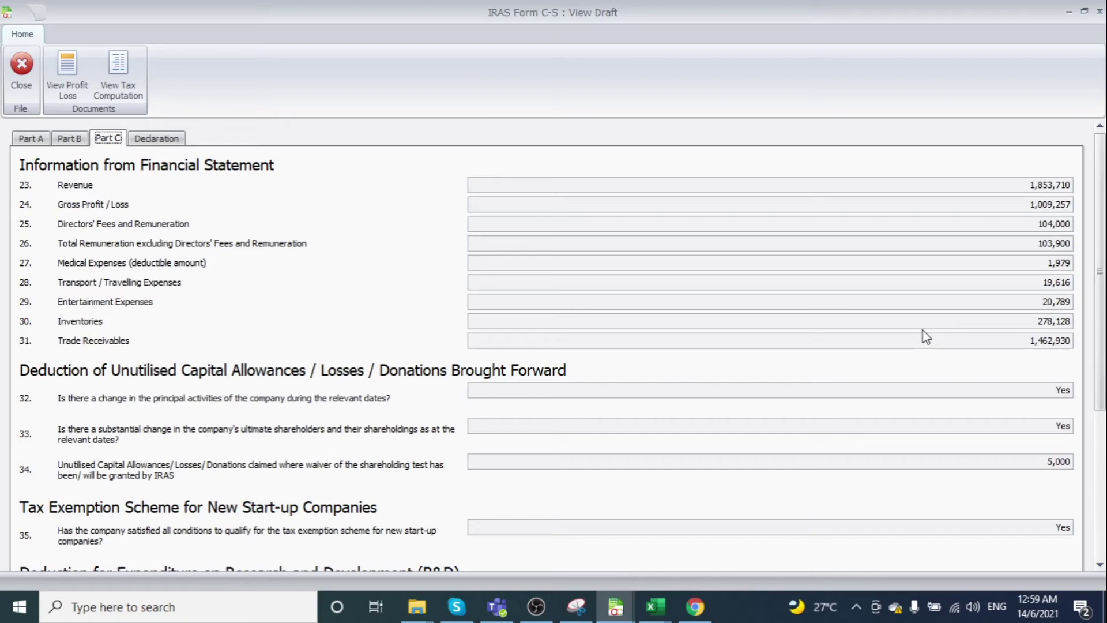
{"action": "left_click", "coordinate": [171, 141]}
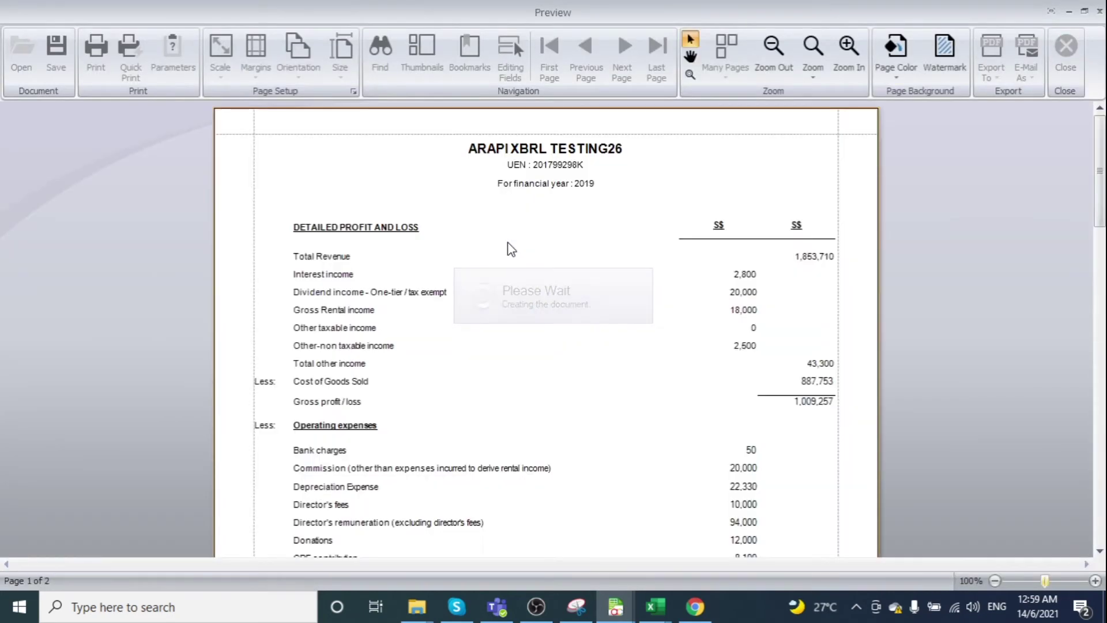
Scroll through the profit and loss and tax computation reports, then check the Contact No. and SCTP entries
{"action": "scroll", "coordinate": [509, 248], "scroll_direction": "down", "scroll_amount": 6}
{"action": "scroll", "coordinate": [508, 249], "scroll_direction": "down", "scroll_amount": 10}
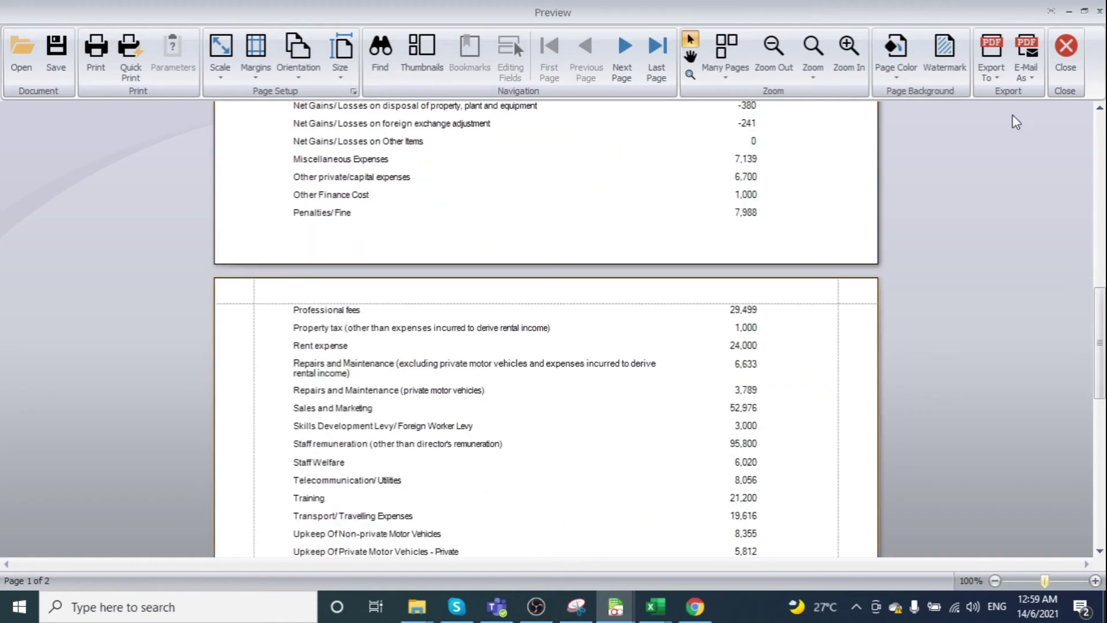
{"action": "left_click", "coordinate": [1074, 60]}
{"action": "left_click", "coordinate": [126, 88]}
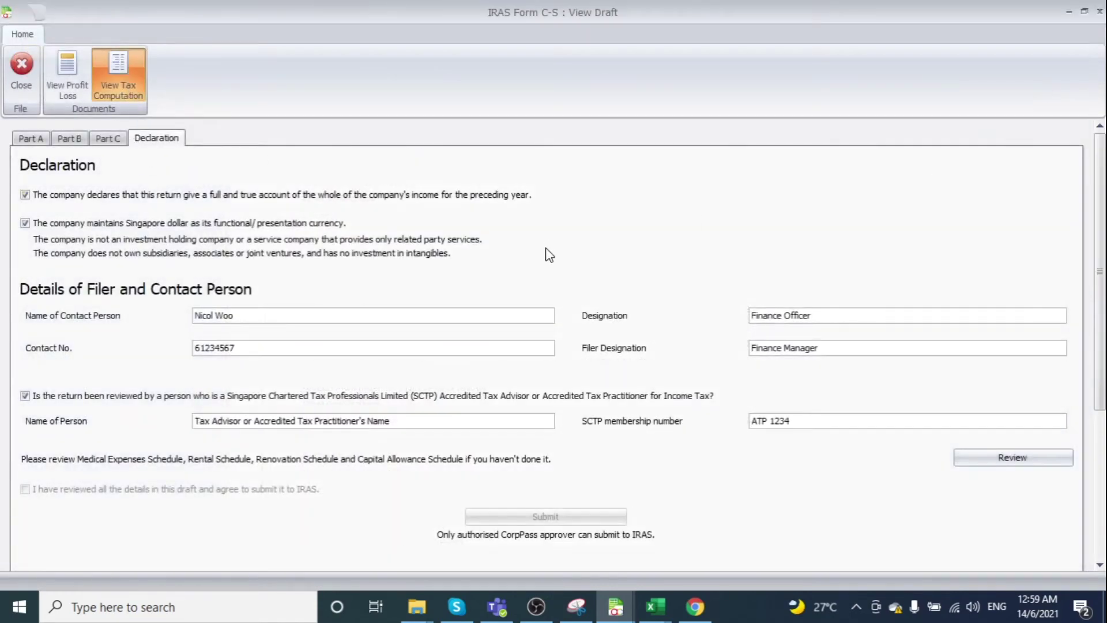
{"action": "scroll", "coordinate": [550, 241], "scroll_direction": "down", "scroll_amount": 10}
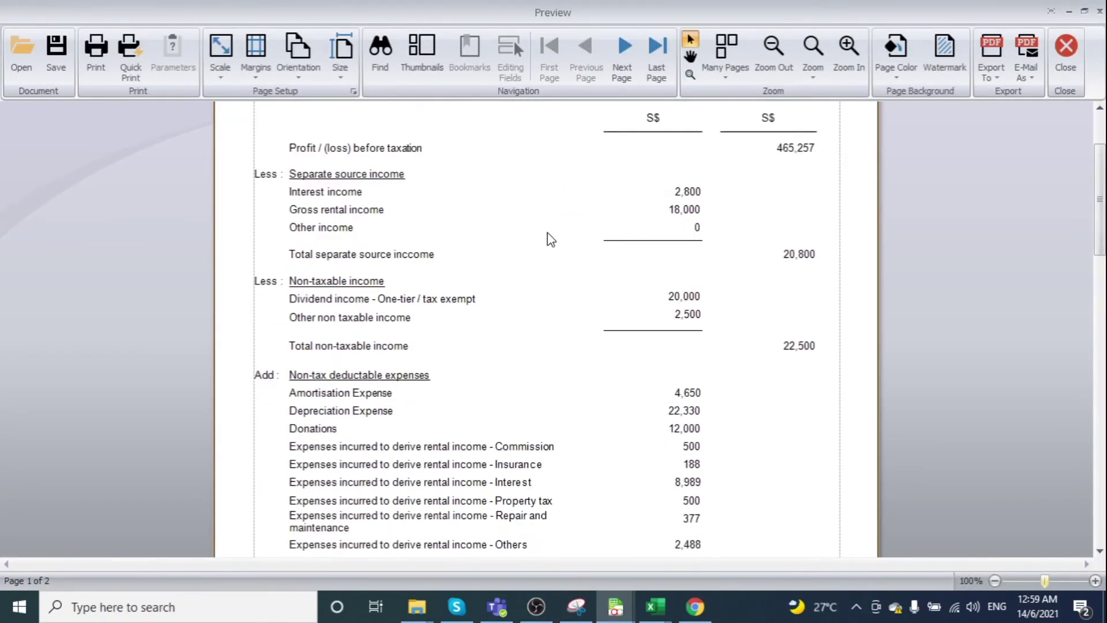
{"action": "scroll", "coordinate": [551, 227], "scroll_direction": "down", "scroll_amount": 3}
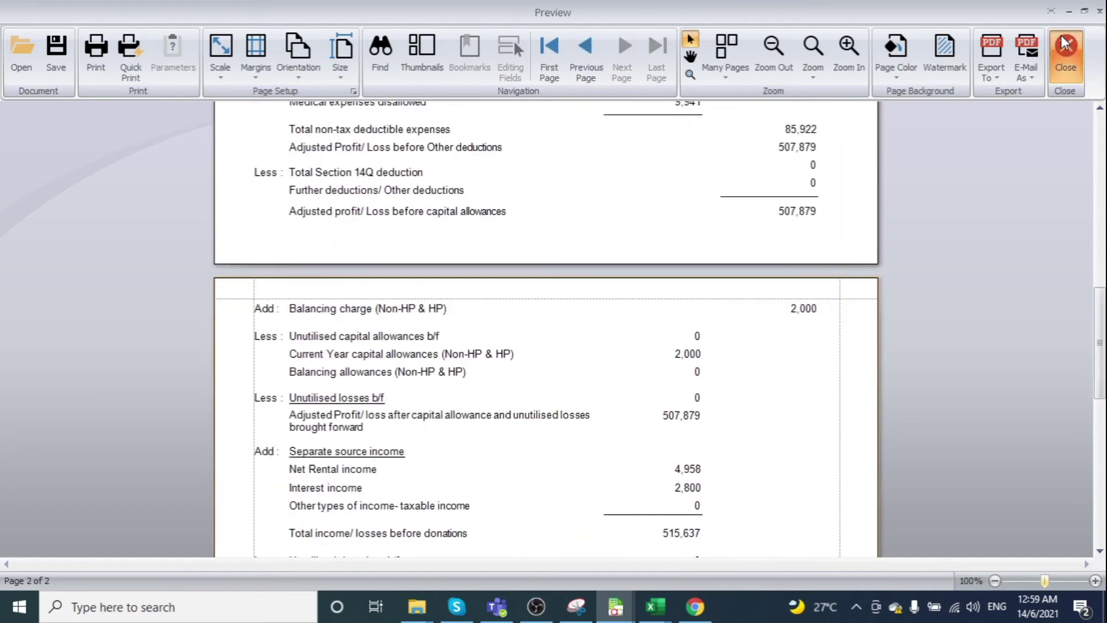
{"action": "left_click", "coordinate": [1066, 55]}
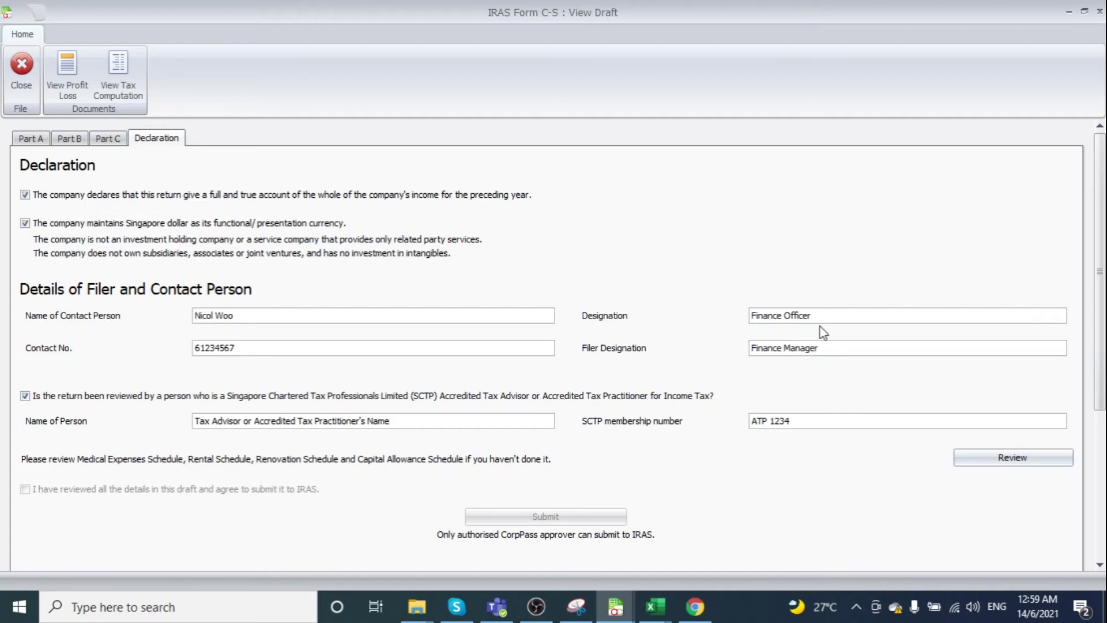
{"action": "left_click", "coordinate": [434, 349]}
{"action": "left_click", "coordinate": [845, 420]}
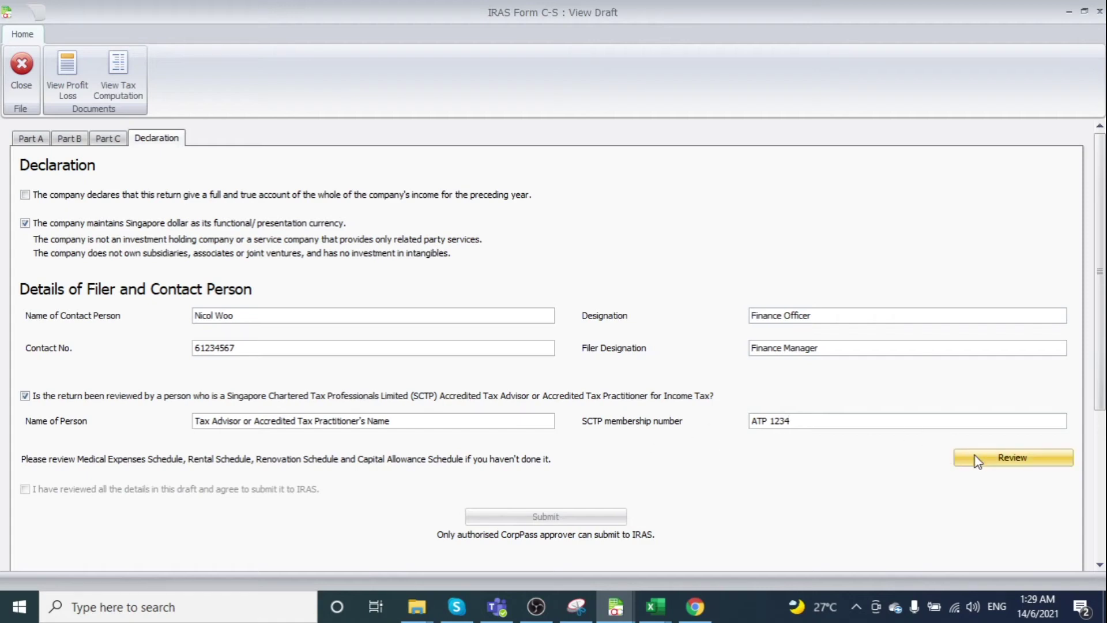
Review the Medical Expenses, Rental, Renovation and Capital Allowance schedules, then close the Schedules Review
{"action": "left_click", "coordinate": [986, 468]}
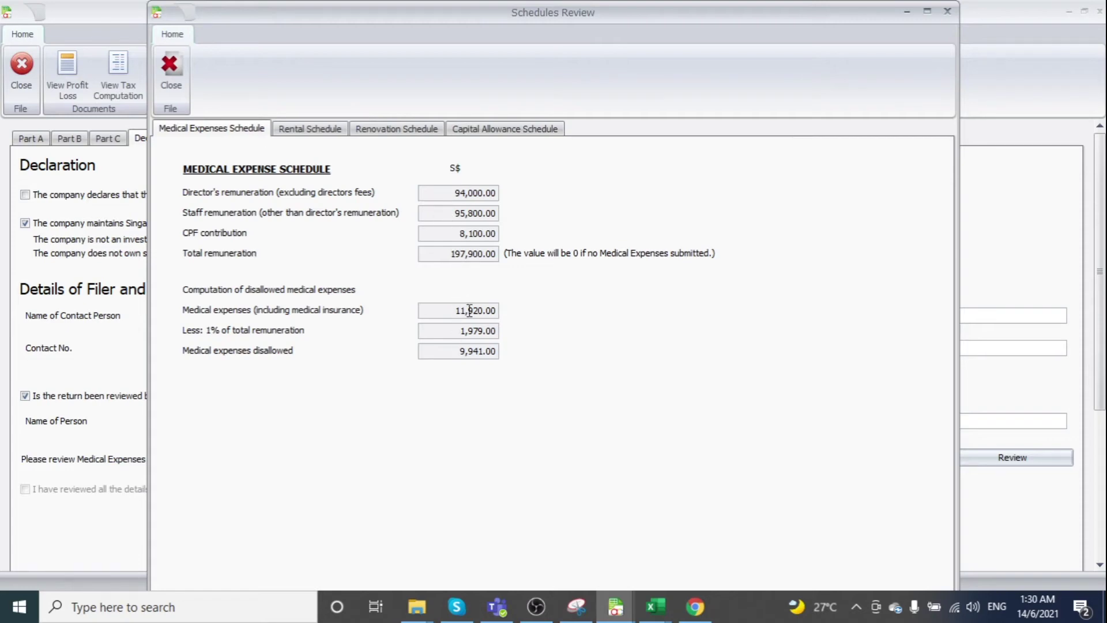
{"action": "left_click", "coordinate": [321, 132]}
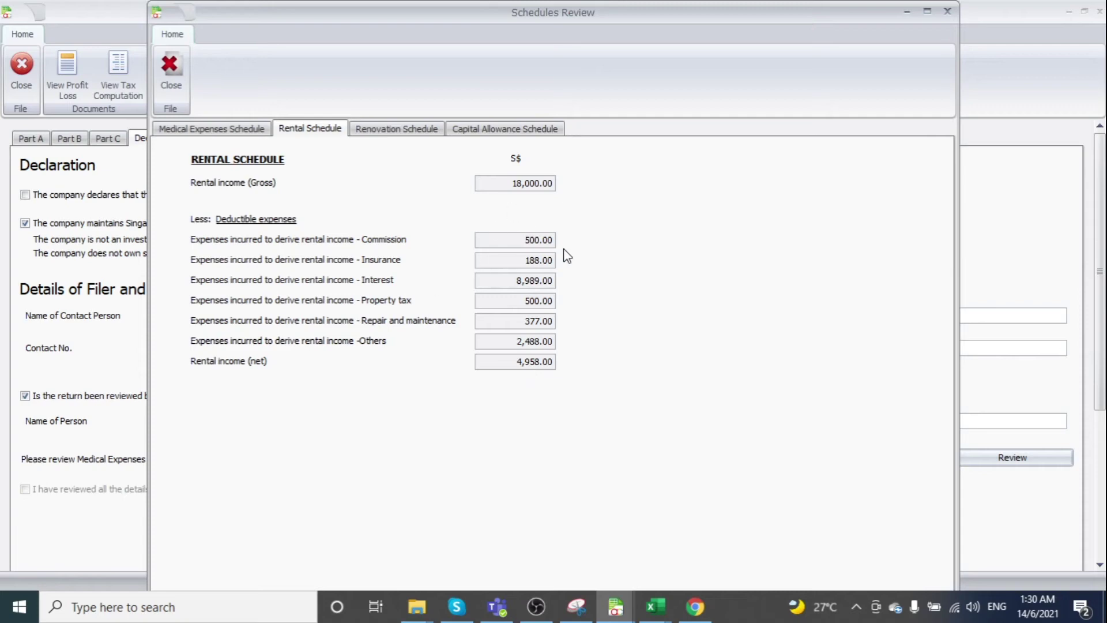
{"action": "left_click", "coordinate": [394, 131]}
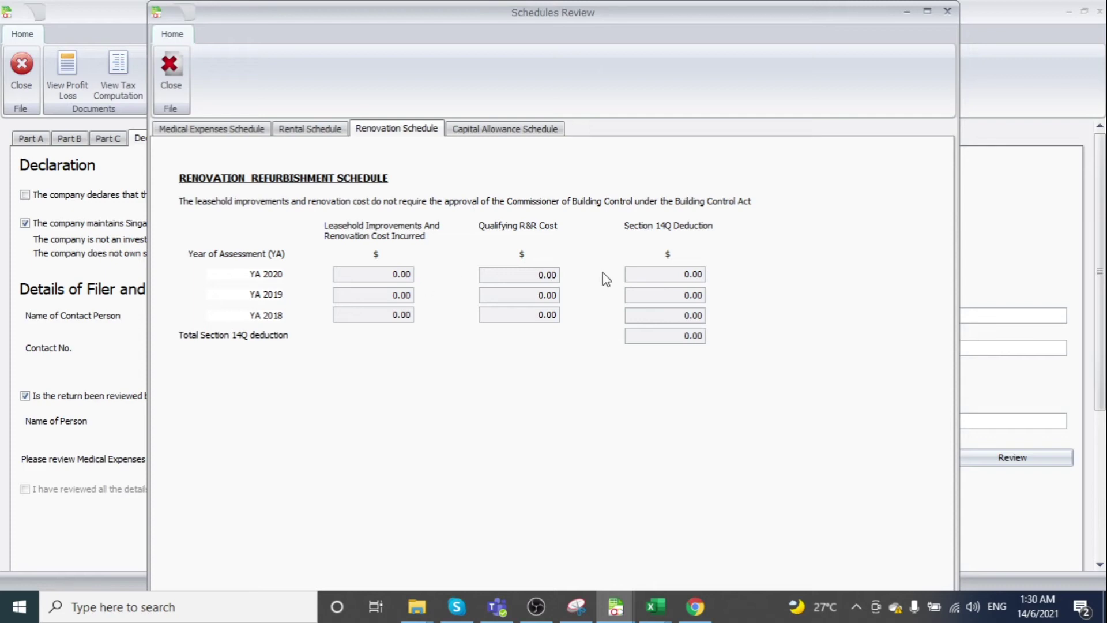
{"action": "left_click", "coordinate": [502, 132]}
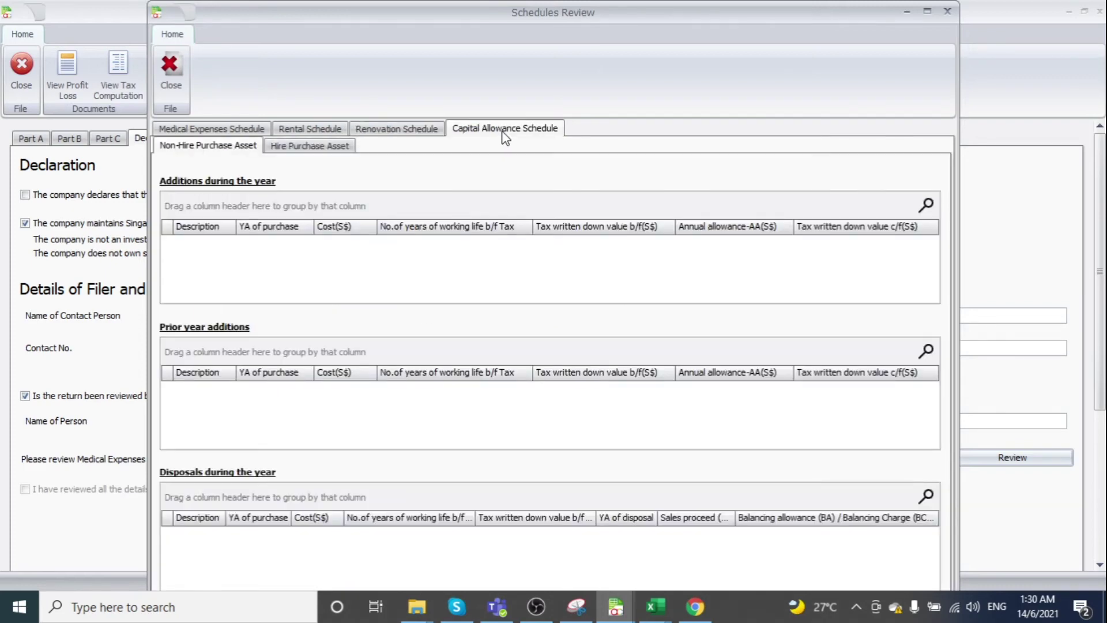
{"action": "left_click", "coordinate": [181, 66]}
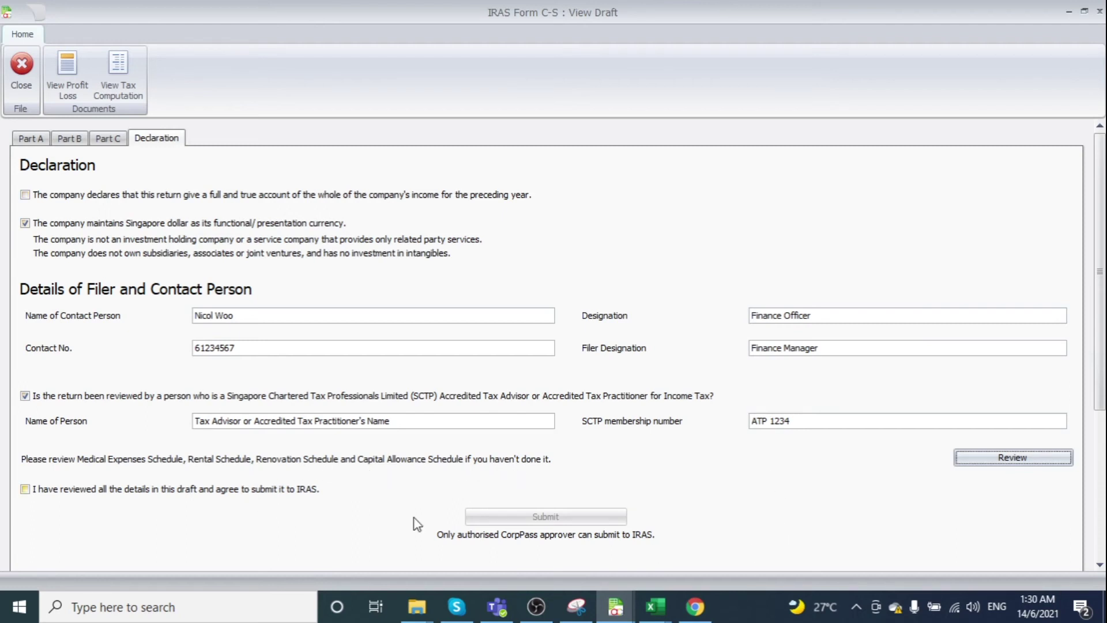
Tick 'I have reviewed all the details in this draft and agree to submit it to IRAS'
{"action": "left_click", "coordinate": [33, 489]}
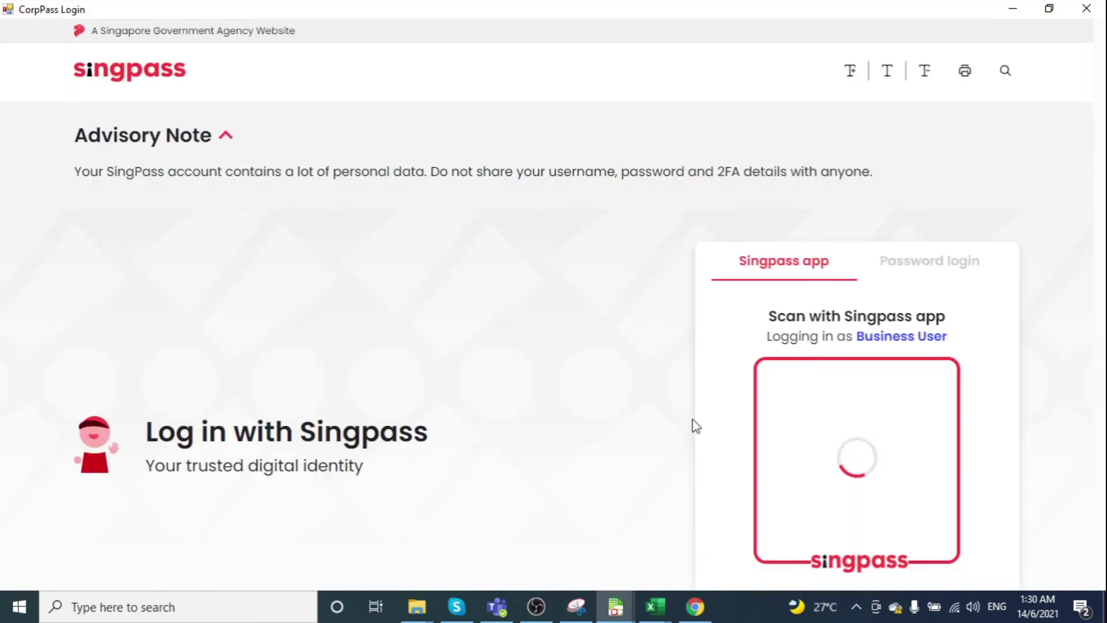
Log in to CorpPass with the Singpass ID and password and select the IPARA XBRL TESTING00 entity
{"action": "left_click", "coordinate": [949, 277]}
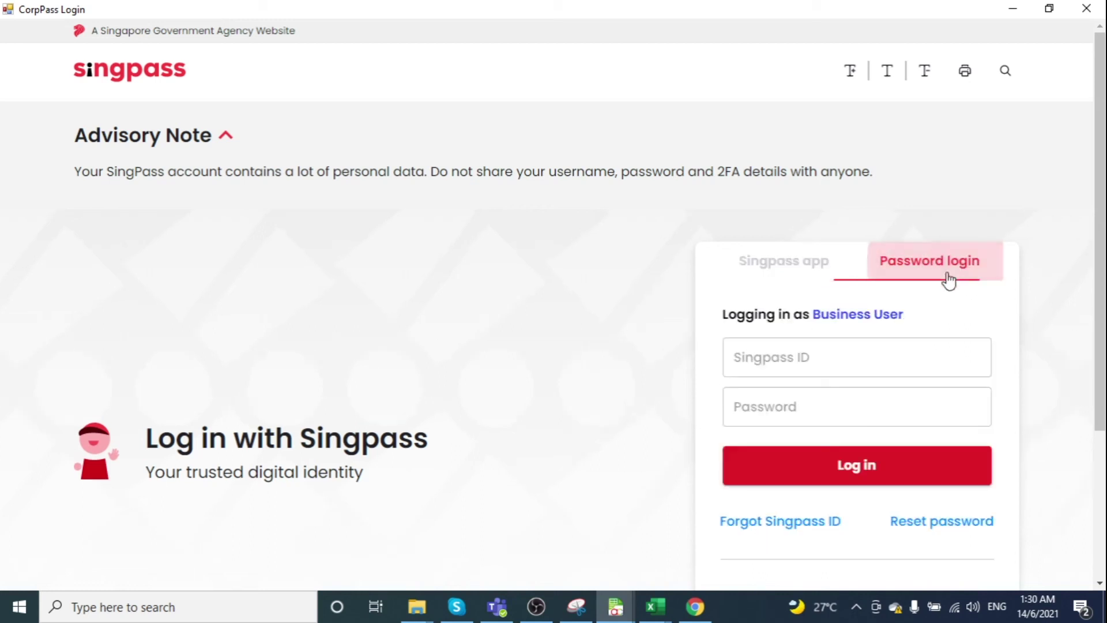
{"action": "left_click", "coordinate": [831, 364]}
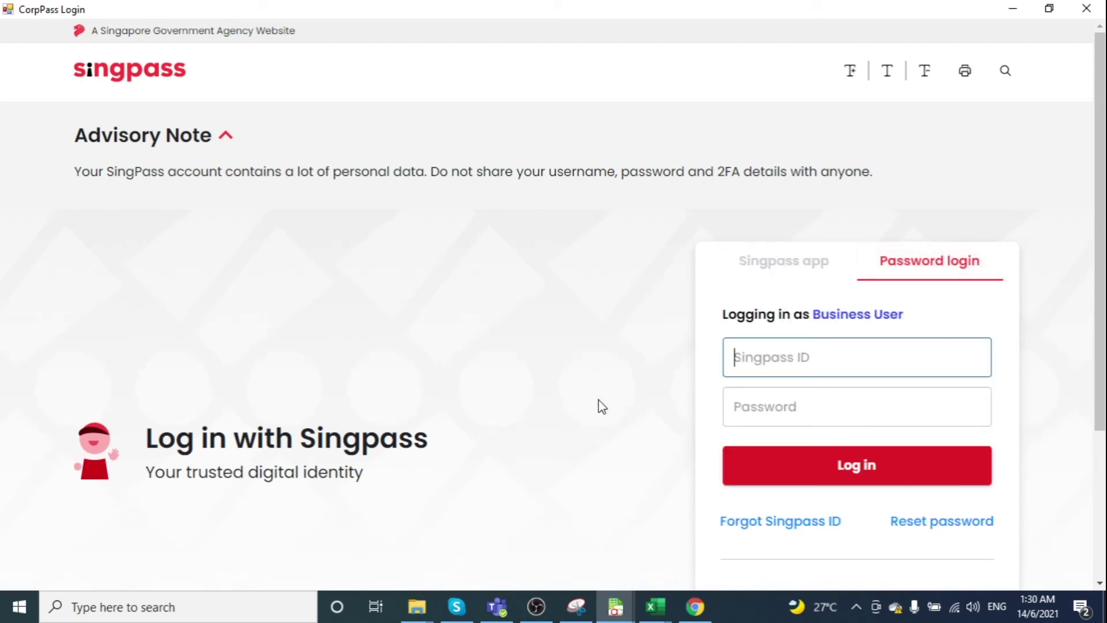
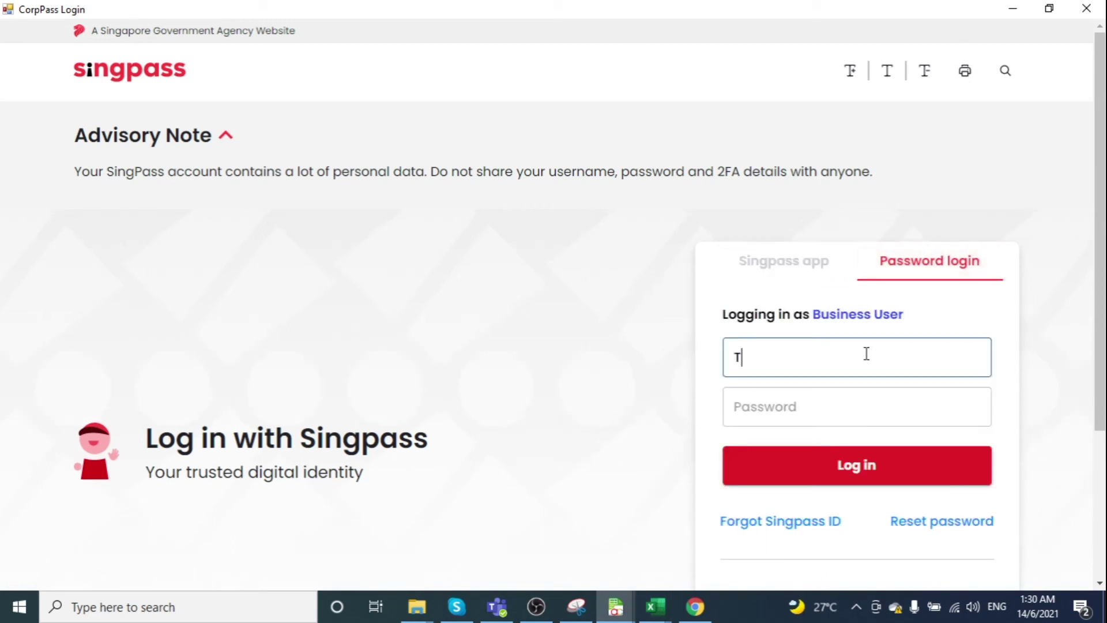
{"action": "left_click", "coordinate": [854, 406]}
{"action": "type", "text": "*"}
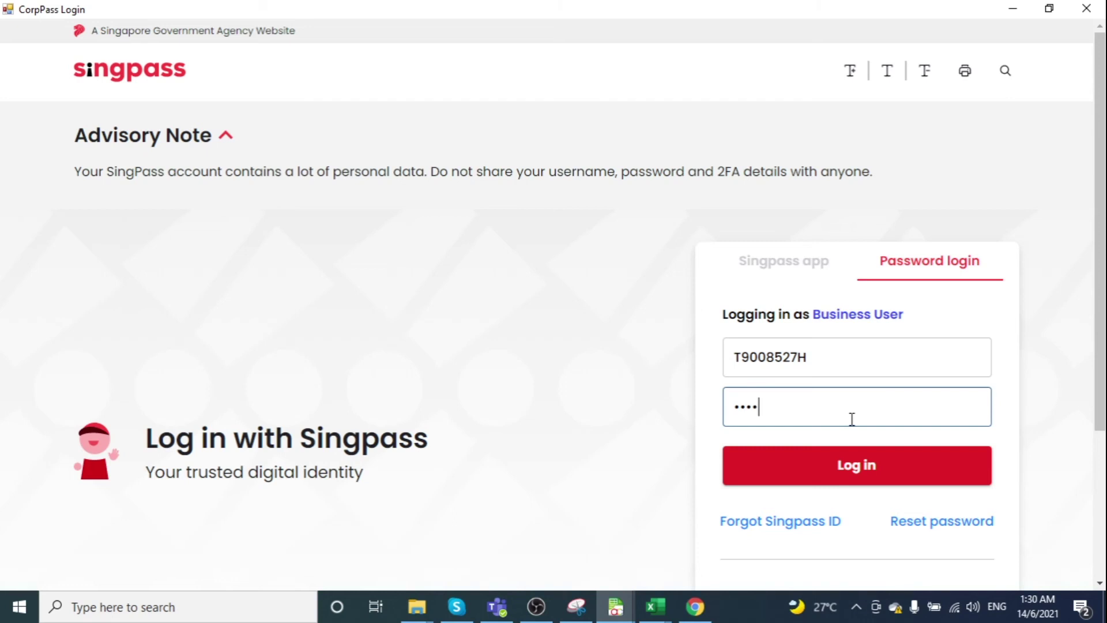
{"action": "key", "text": "BackSpace"}
{"action": "key", "text": "BackSpace"}
{"action": "key", "text": "BackSpace"}
{"action": "key", "text": "BackSpace"}
{"action": "type", "text": "*******"}
{"action": "left_click", "coordinate": [880, 455]}
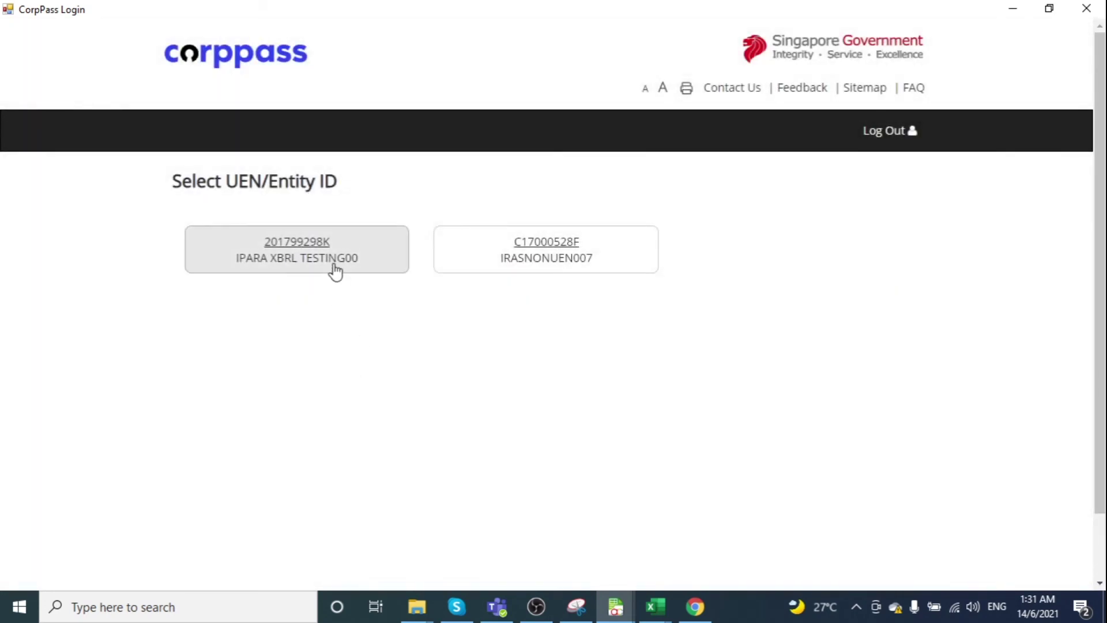
{"action": "left_click", "coordinate": [334, 264]}
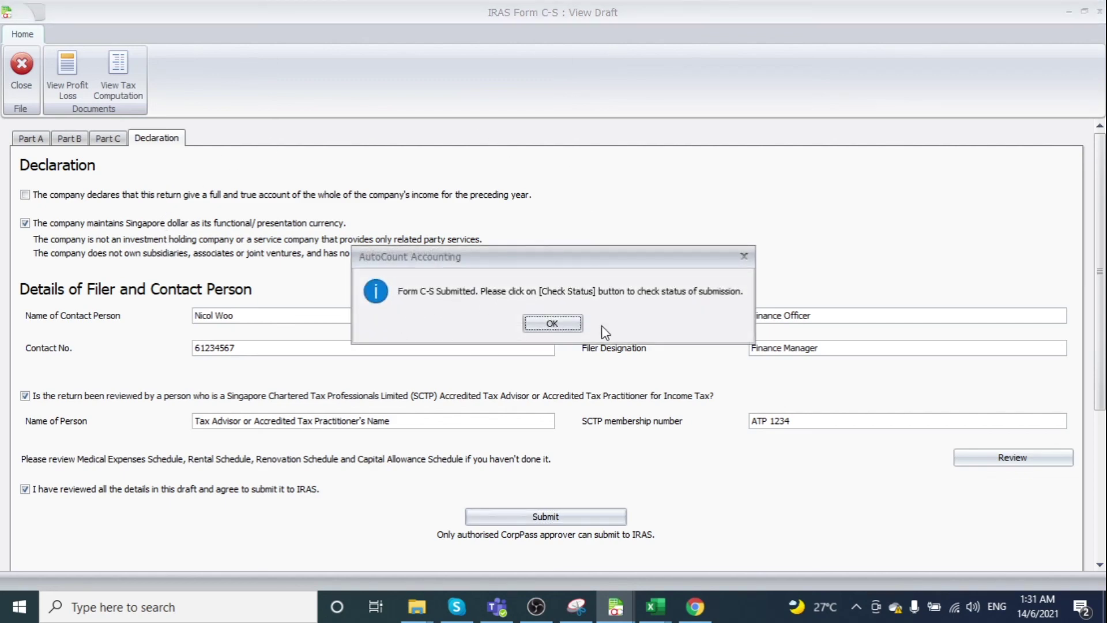
Dismiss the 'Form C-S Submitted' notice to return to the IRAS Form C-S page for NEW PDE MAP (2021)
{"action": "left_click", "coordinate": [573, 328]}
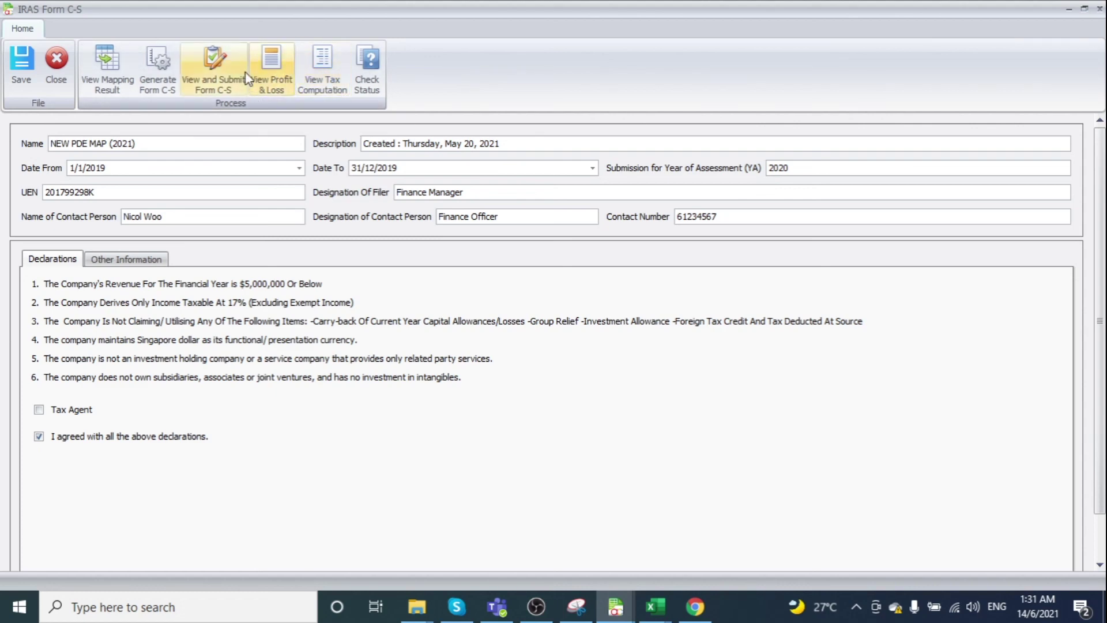
{"action": "left_click", "coordinate": [372, 79]}
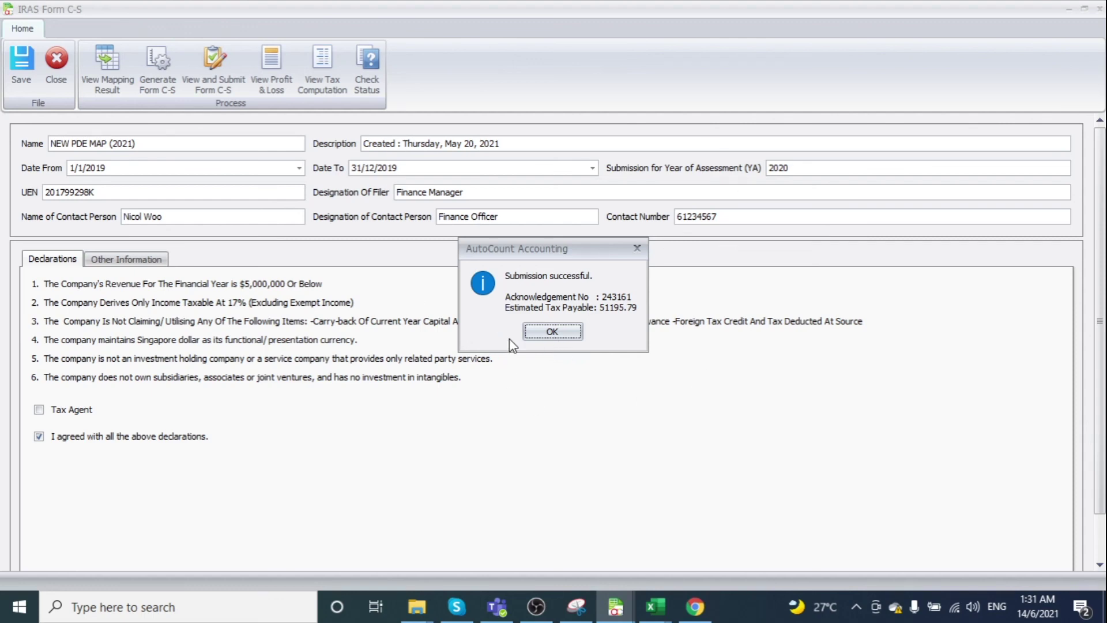
{"action": "left_click", "coordinate": [554, 336]}
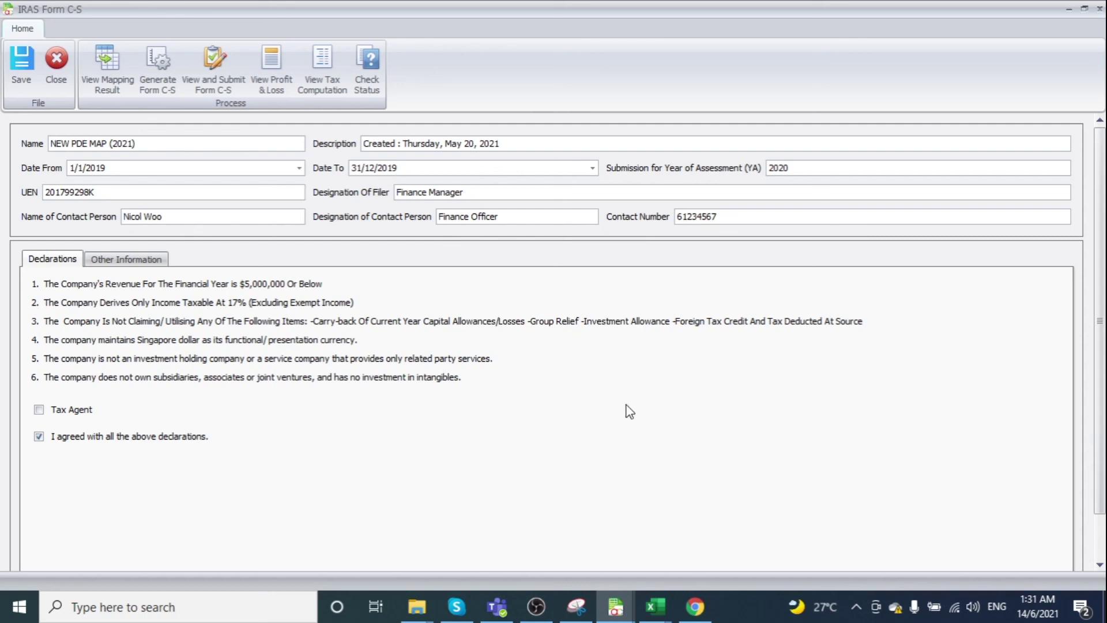